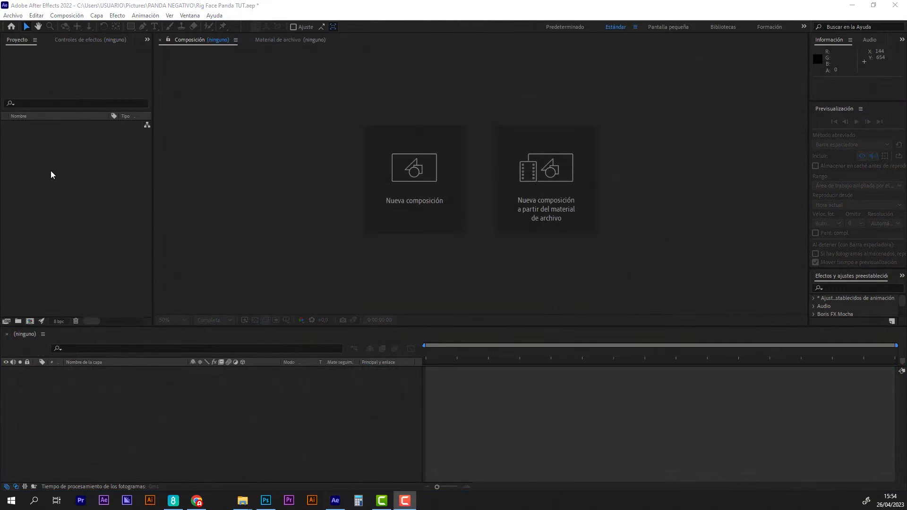
Import CABEZA PANDA SEPARADO.psd as a composition that retains layer sizes, with editable layer styles
double_click(51, 172)
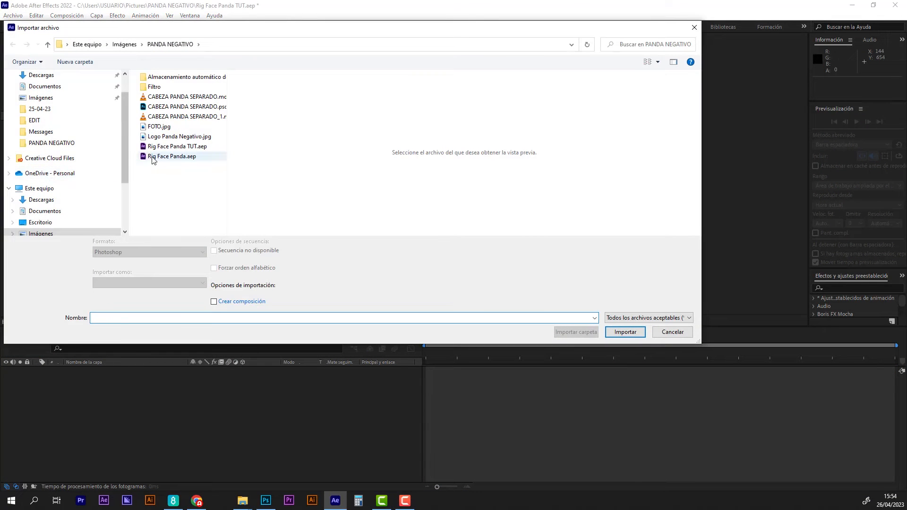
click(179, 112)
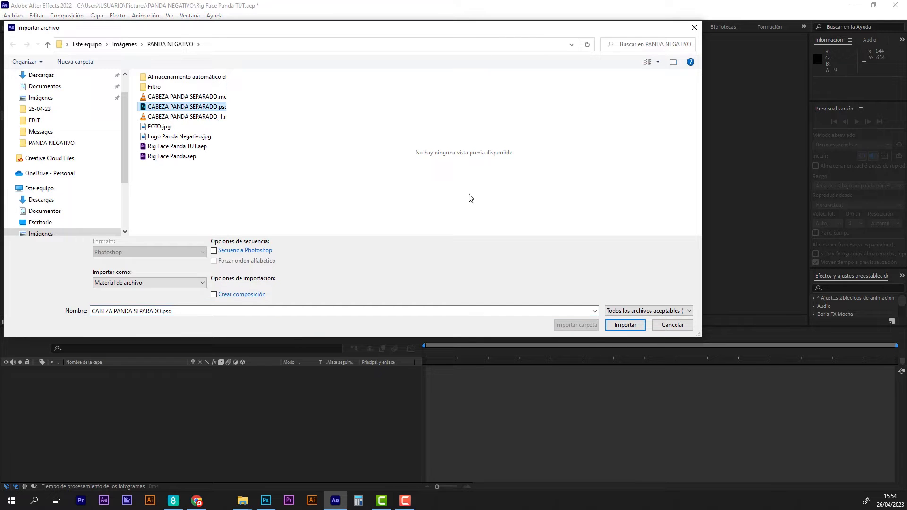
click(622, 327)
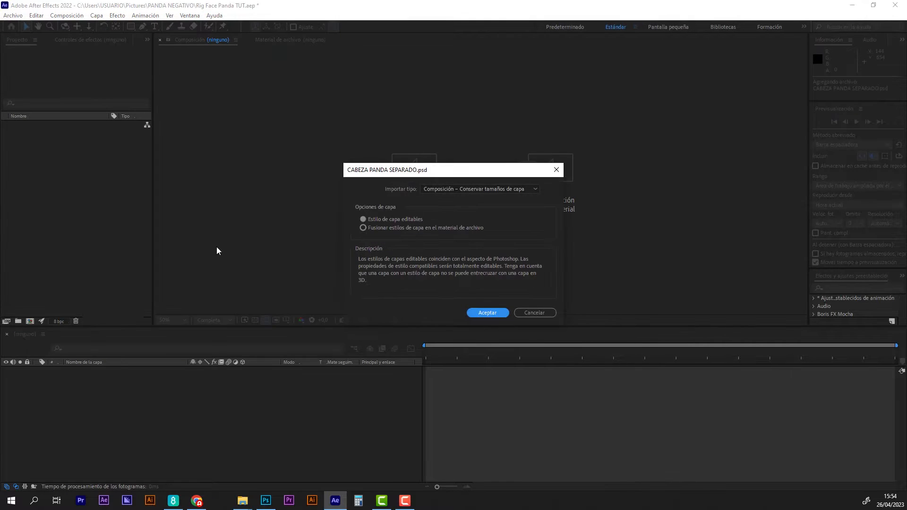
click(488, 188)
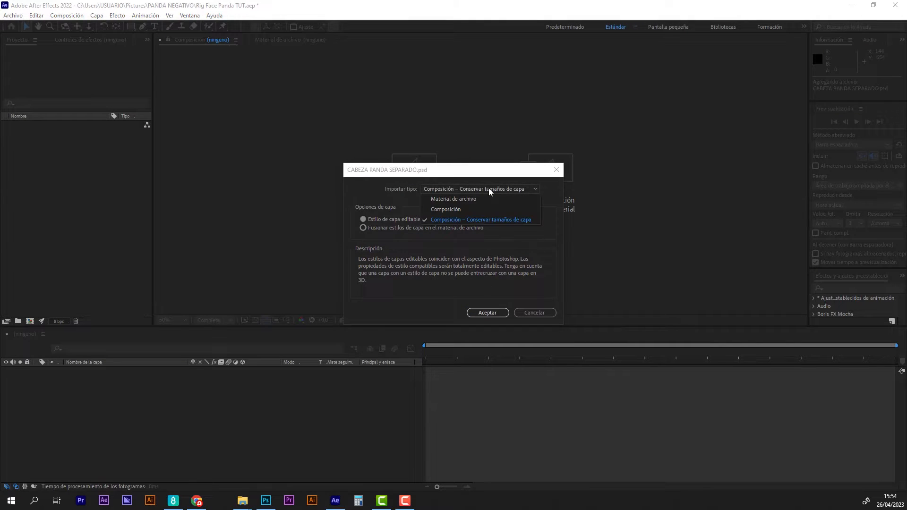
click(475, 219)
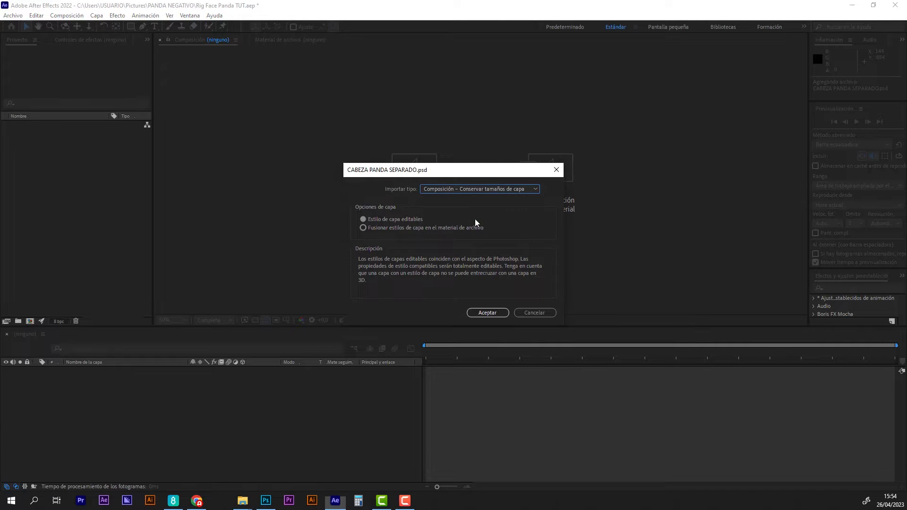
click(484, 314)
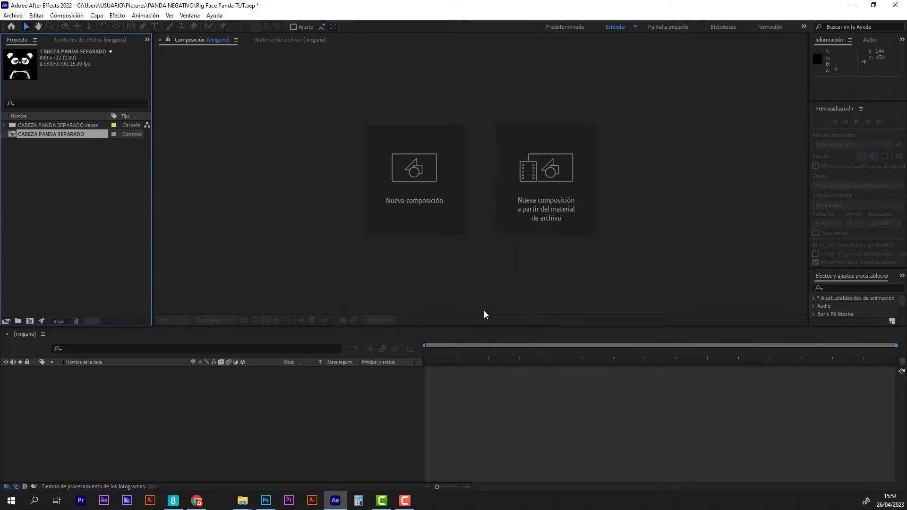
Open the imported CABEZA PANDA SEPARADO composition
click(36, 187)
click(13, 134)
double_click(13, 135)
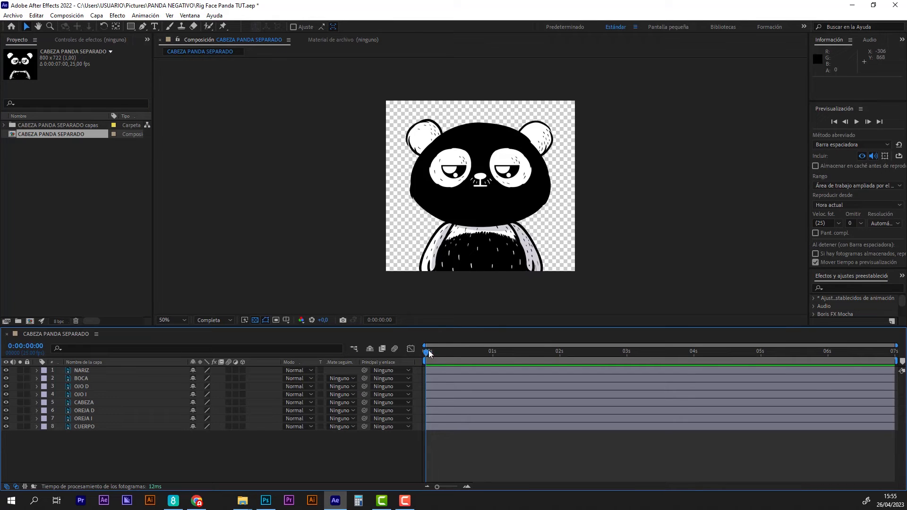
Examine the panda's layers one by one, from NARIZ down to CUERPO, to see which part each contains
drag(427, 353, 399, 357)
click(115, 370)
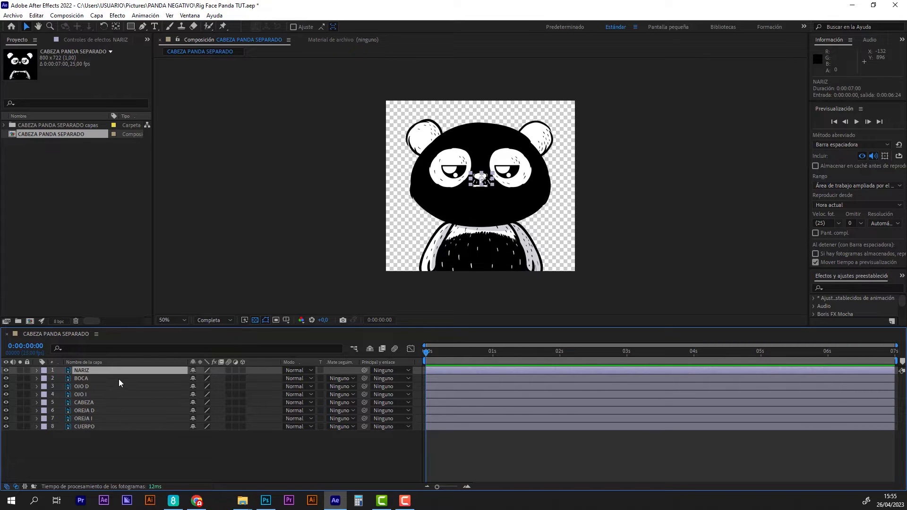
click(119, 379)
click(119, 386)
click(116, 397)
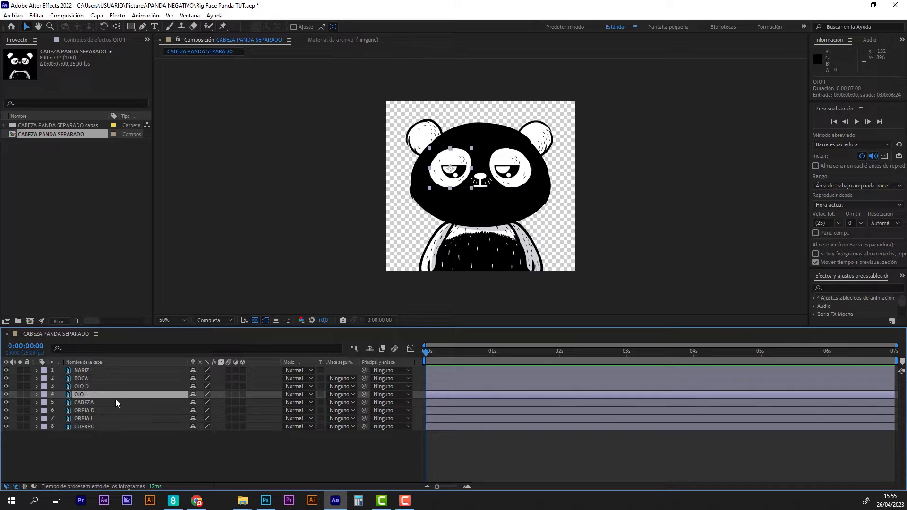
click(113, 378)
click(107, 403)
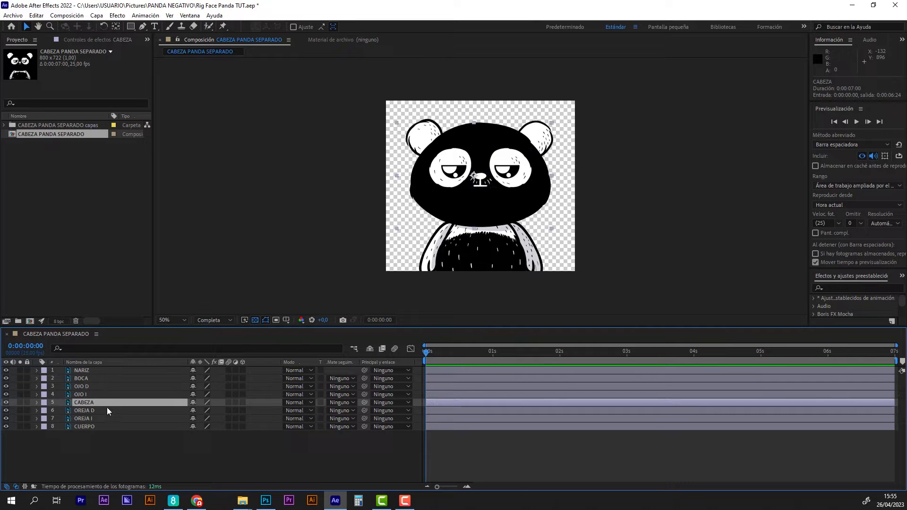
click(107, 410)
click(106, 419)
click(104, 427)
click(106, 452)
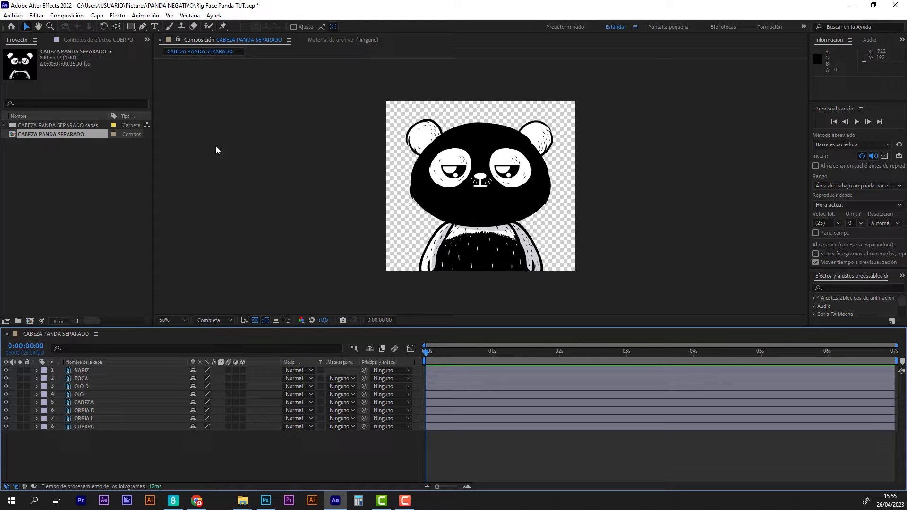
Change the composition settings to the HDTV 1080 25 preset
key(ctrl+k)
click(352, 168)
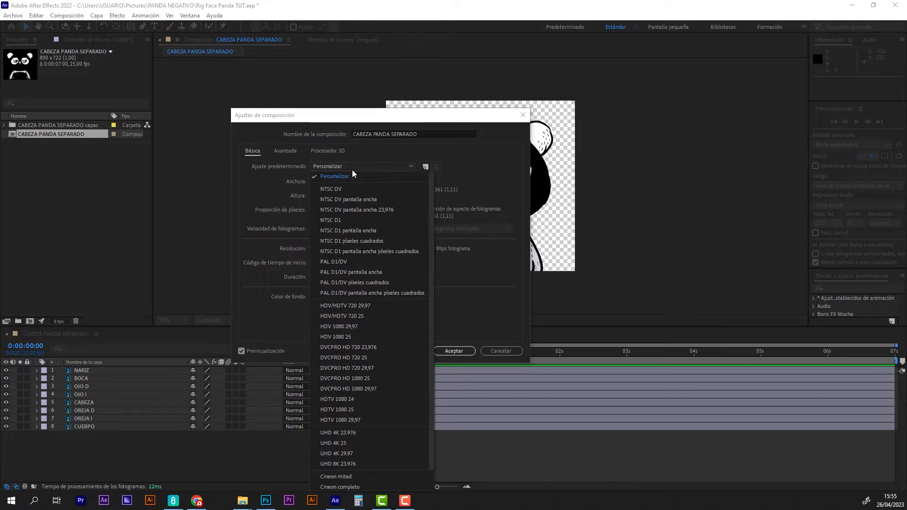
click(359, 409)
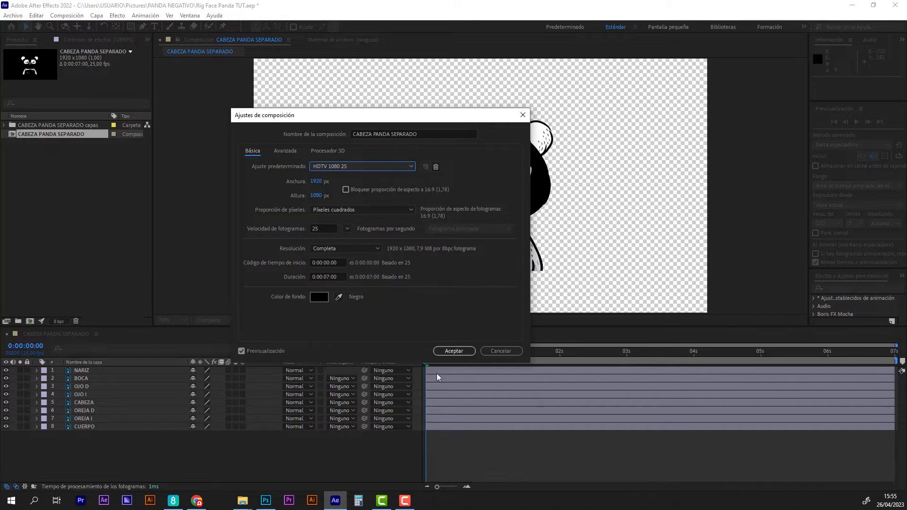
click(453, 351)
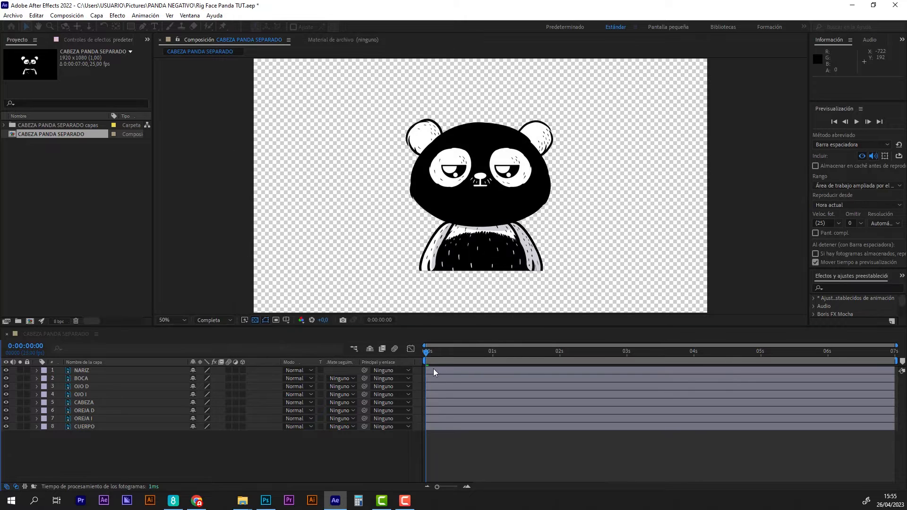
Move all eight panda layers together toward the lower right of the composition frame
click(119, 423)
shift+click(111, 369)
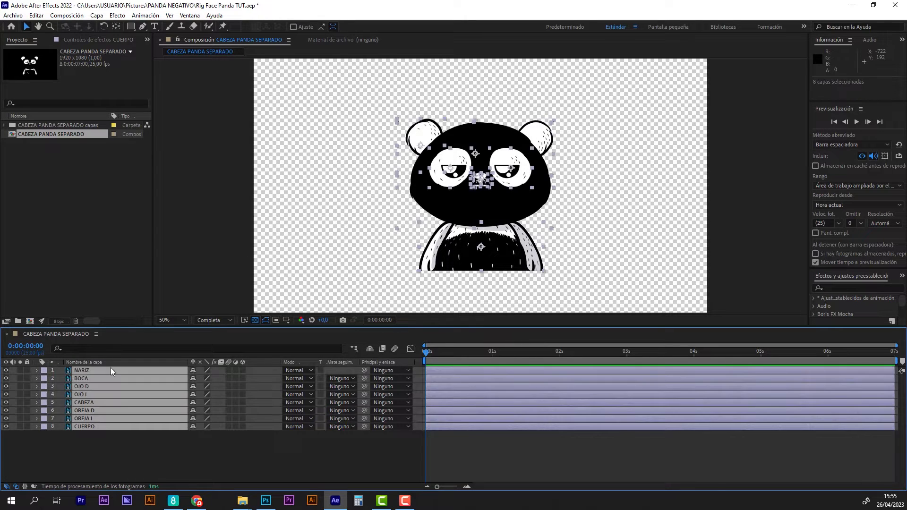
drag(467, 250, 548, 295)
click(501, 440)
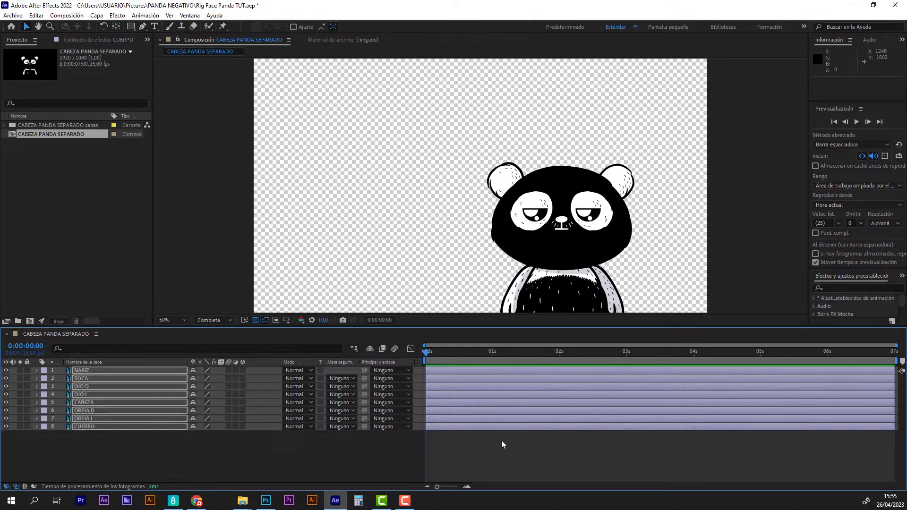
Create a null object and parent all eight layers from NARIZ to CUERPO to it
right_click(193, 461)
mouse_move(243, 348)
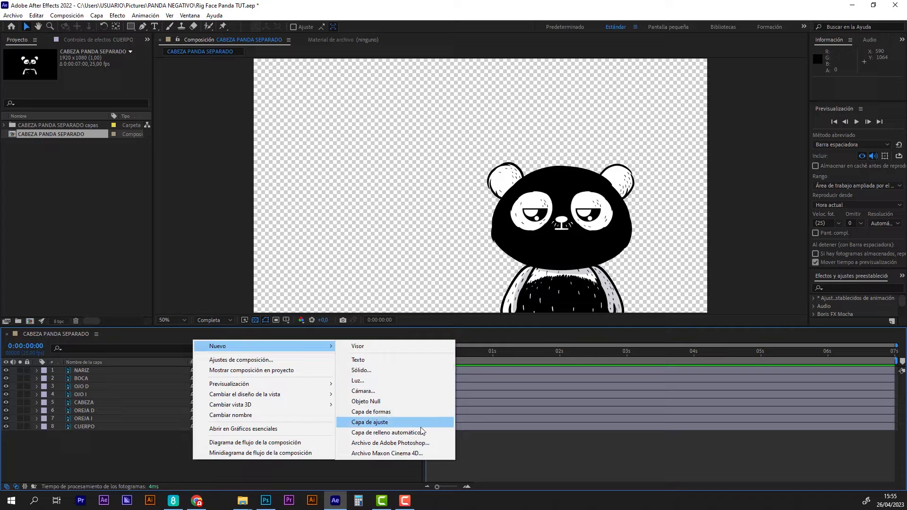
click(413, 402)
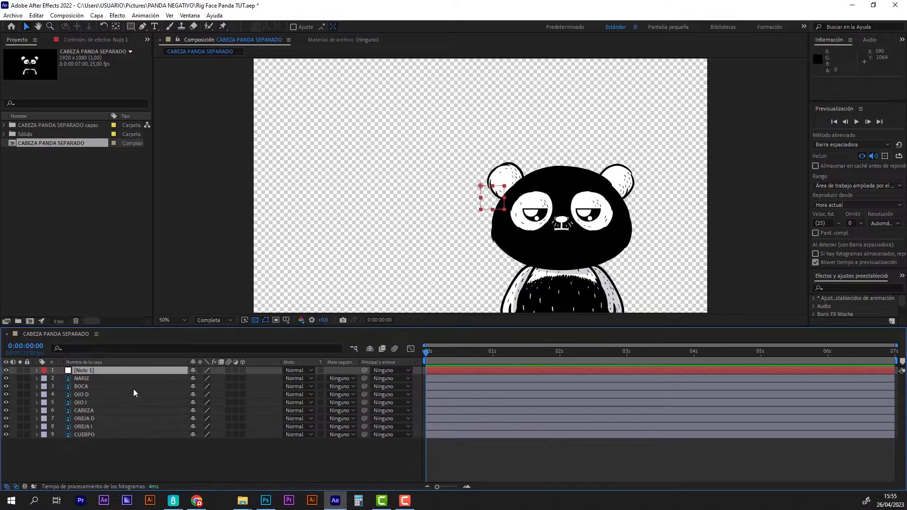
click(133, 387)
click(112, 380)
shift+click(97, 435)
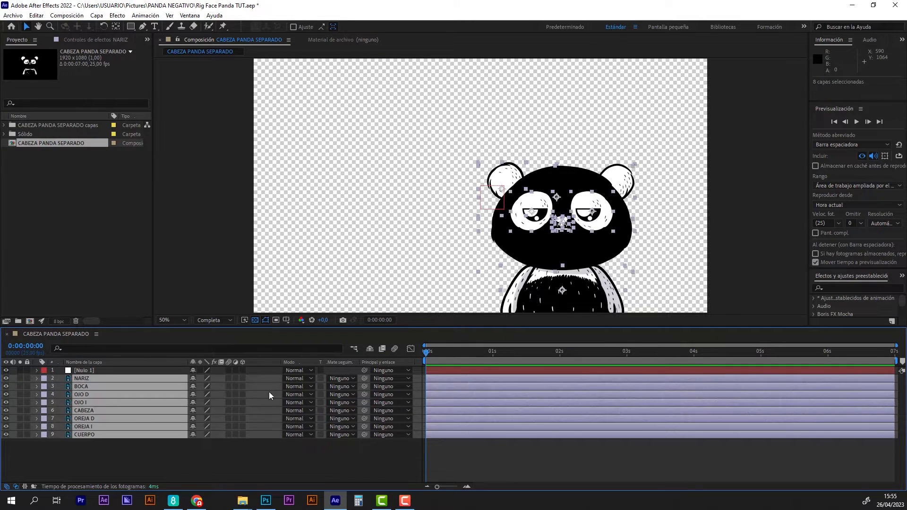
drag(364, 378, 84, 373)
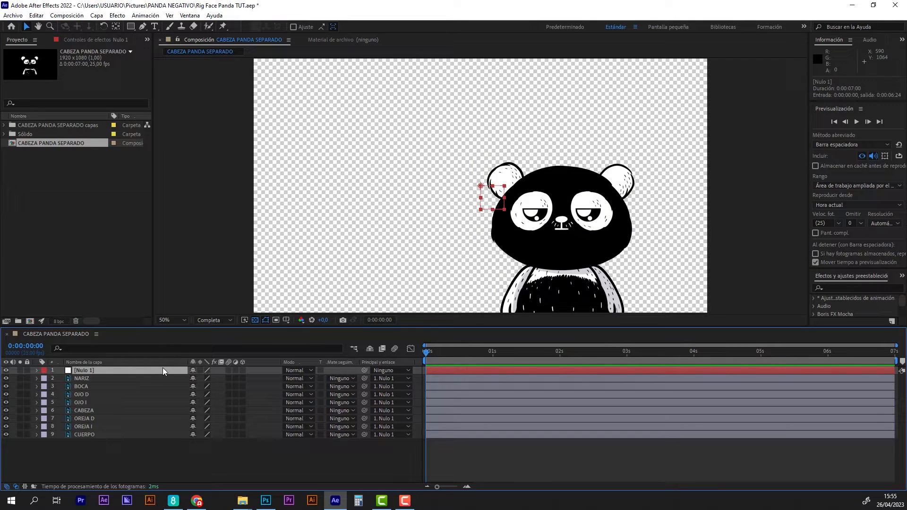
Scale the null to 140% and move it up and left to position about 846, 322
key(s)
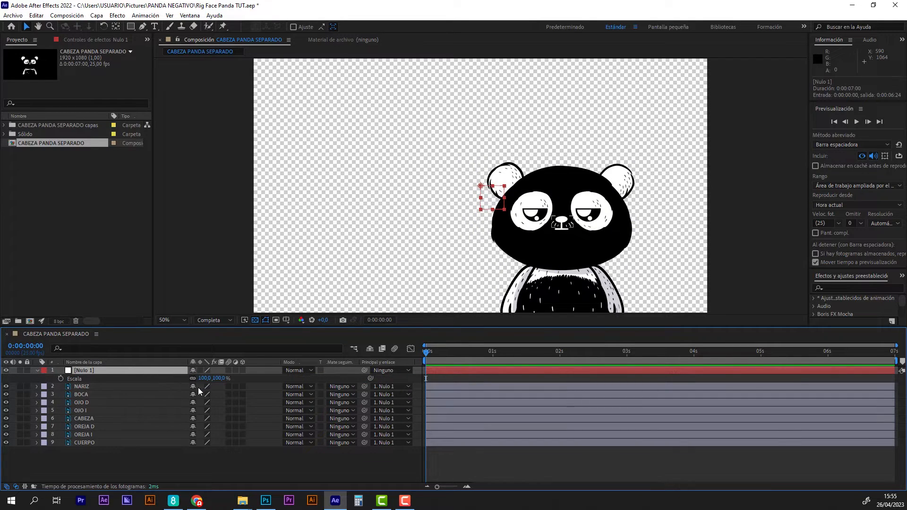
drag(220, 379, 290, 338)
drag(490, 208, 457, 154)
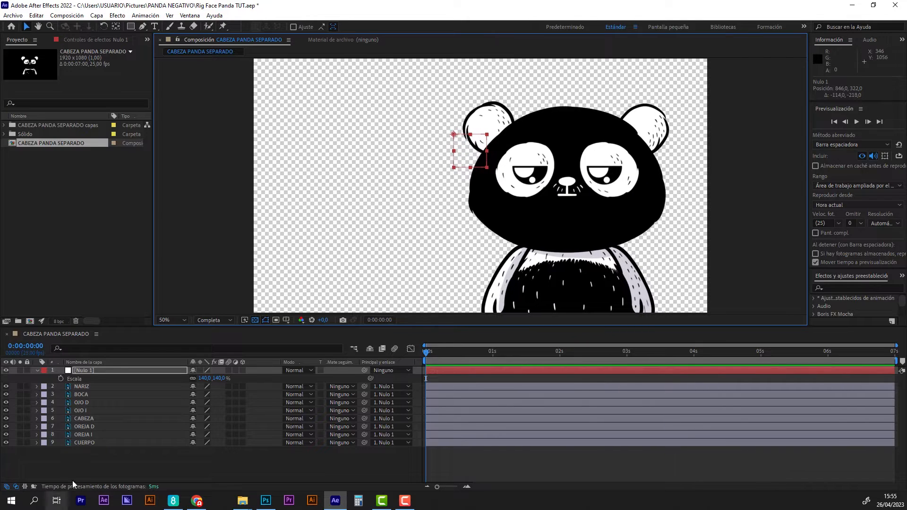
Delete the null object that the panda layers are parented to
click(112, 457)
click(106, 369)
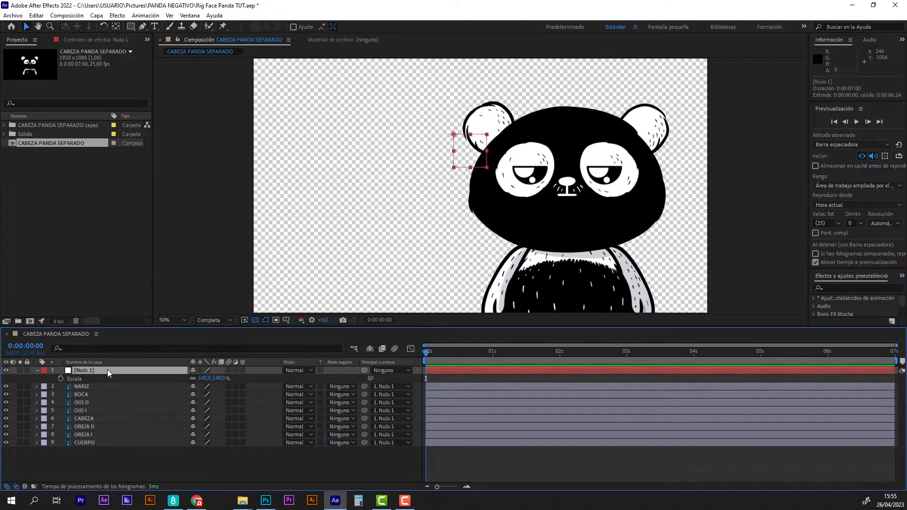
key(Delete)
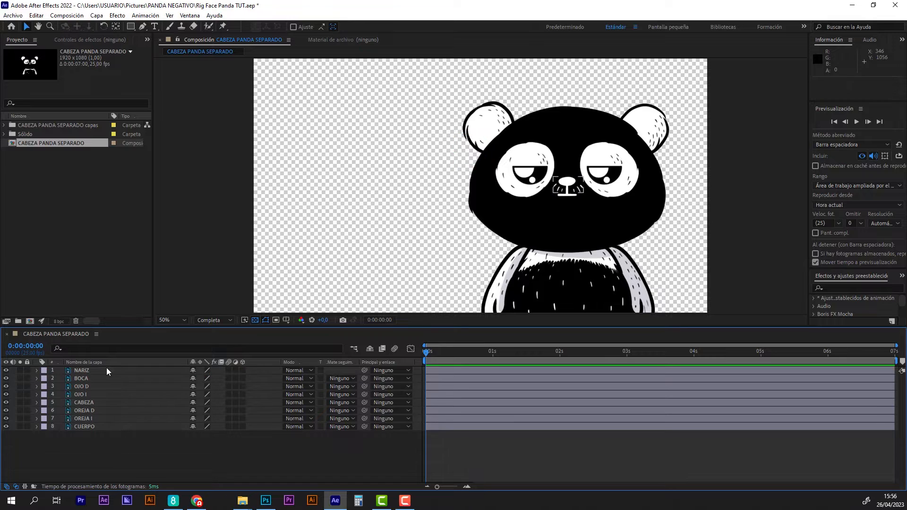
drag(439, 351, 345, 330)
Open the Duik Bassel.2 script and widen its area so its tool names are readable
click(189, 16)
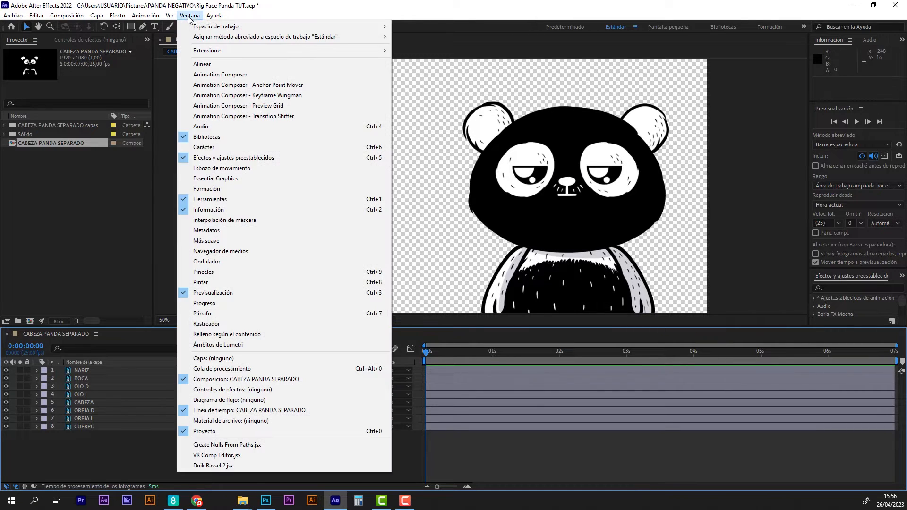
click(221, 469)
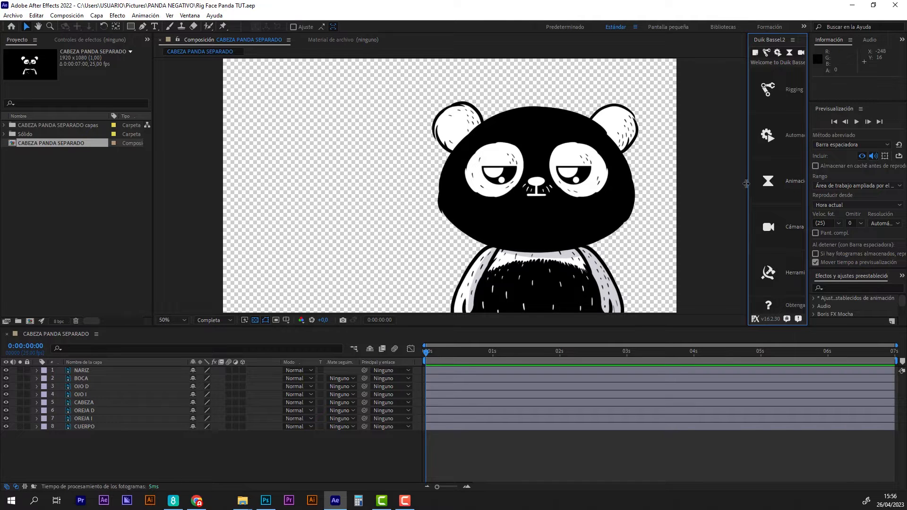
drag(746, 183, 637, 189)
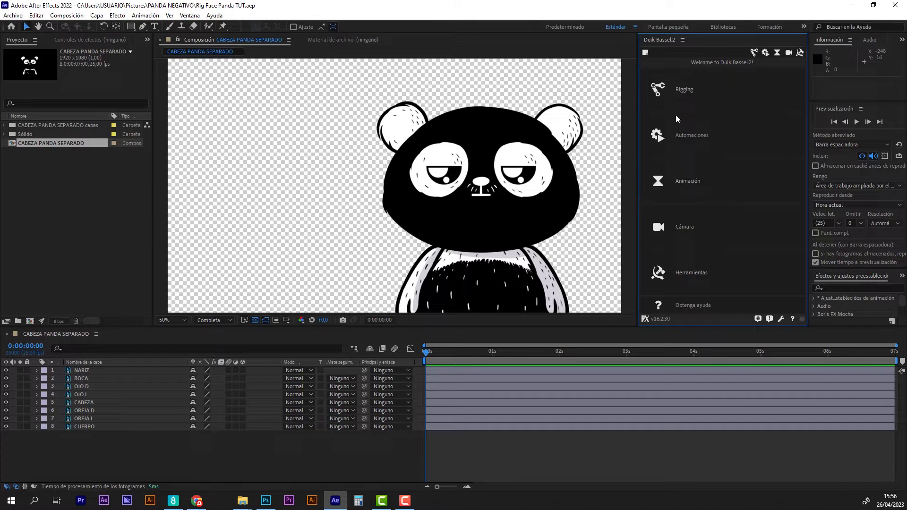
Bring up the options of the Connector tool among Duik's rigging links and constraints
click(766, 53)
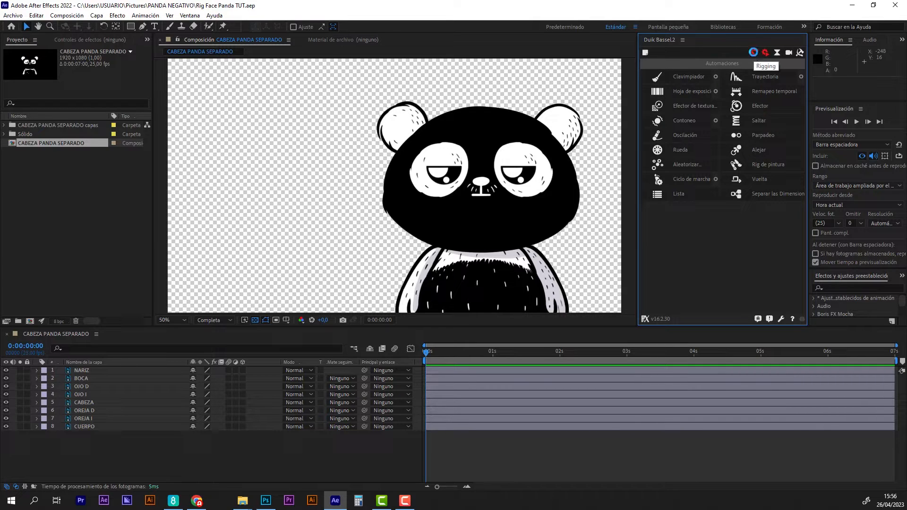
click(766, 52)
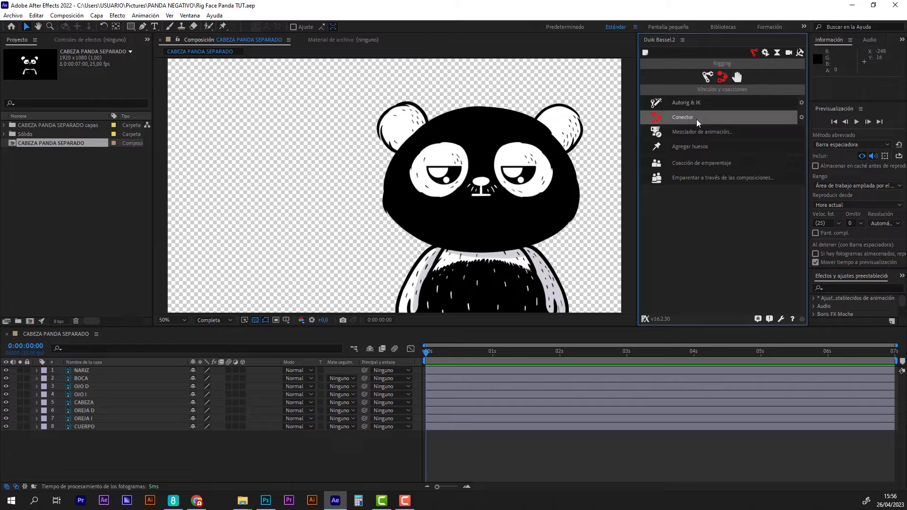
click(802, 116)
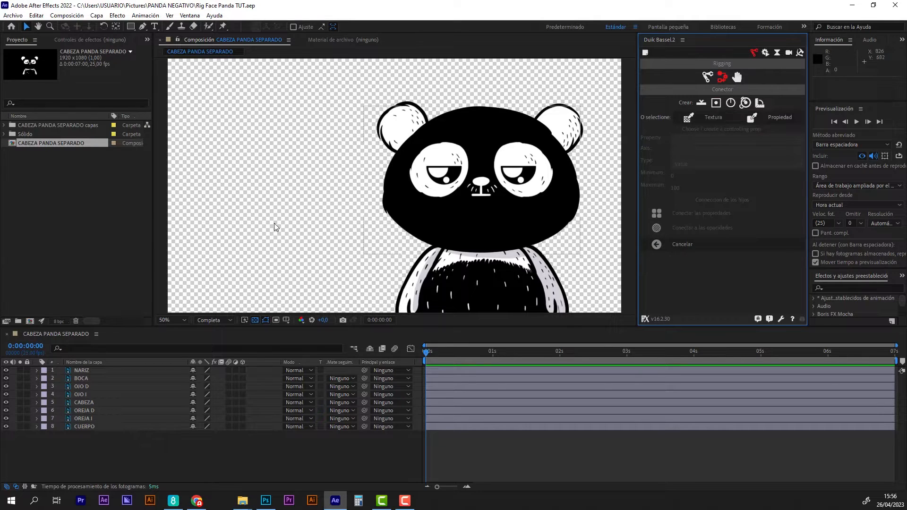
Narrow the timeline's layer columns and reveal the Position property of the NARIZ, BOCA, OJO D and OJO I layers
click(166, 452)
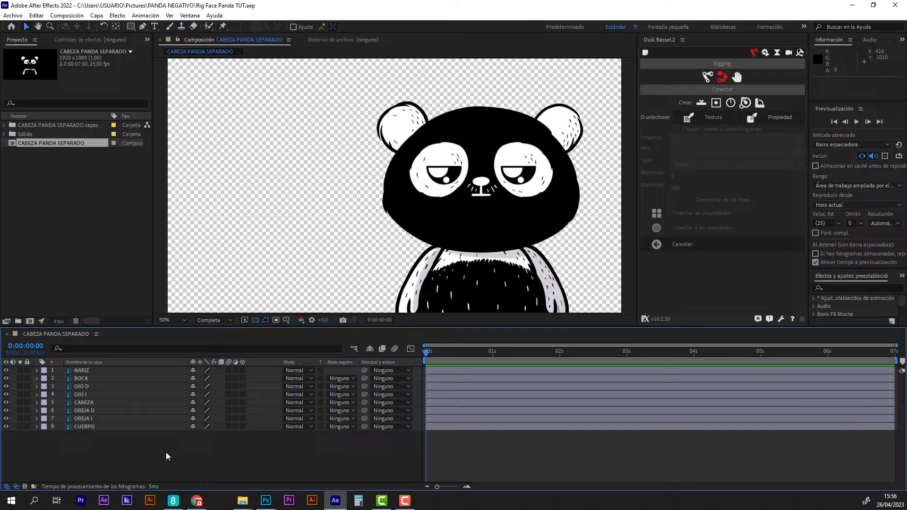
drag(184, 364, 124, 364)
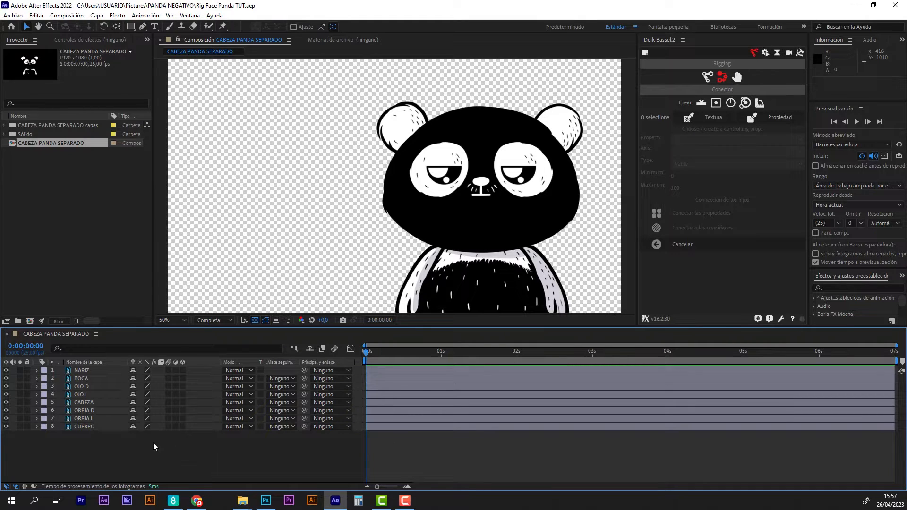
click(90, 371)
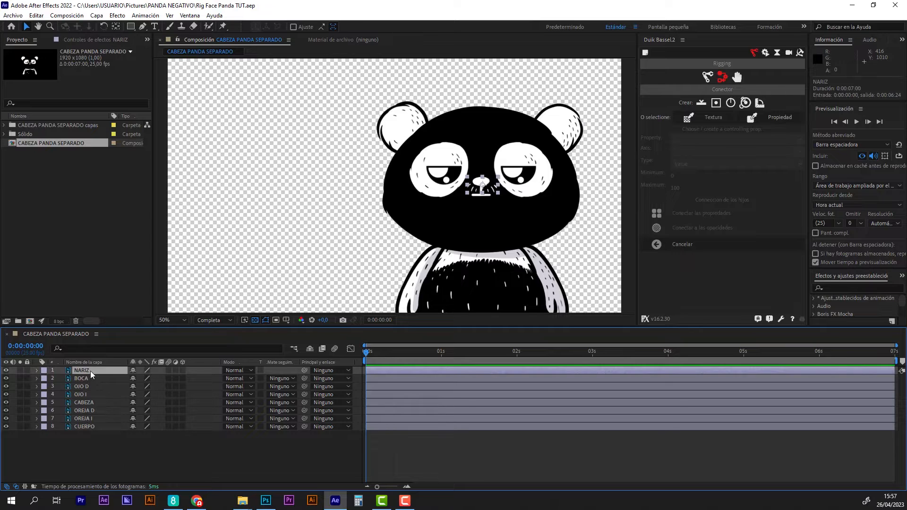
shift+click(92, 396)
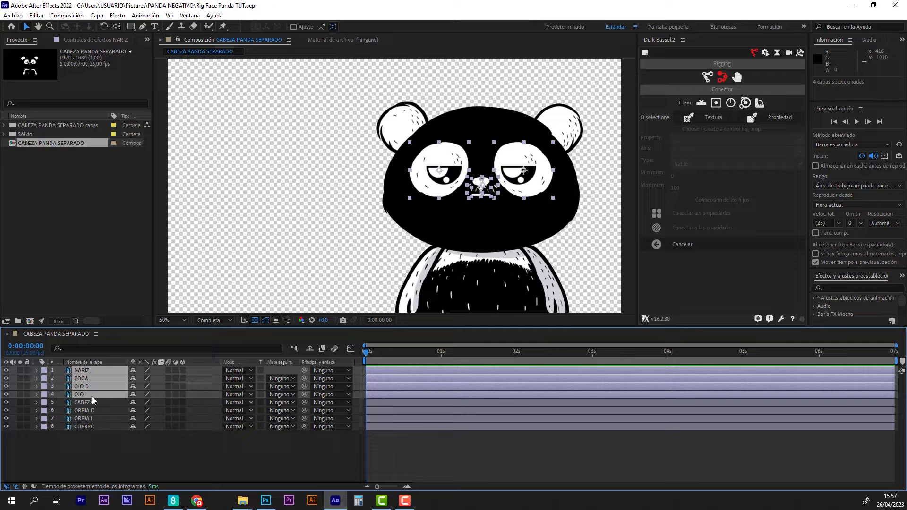
key(p)
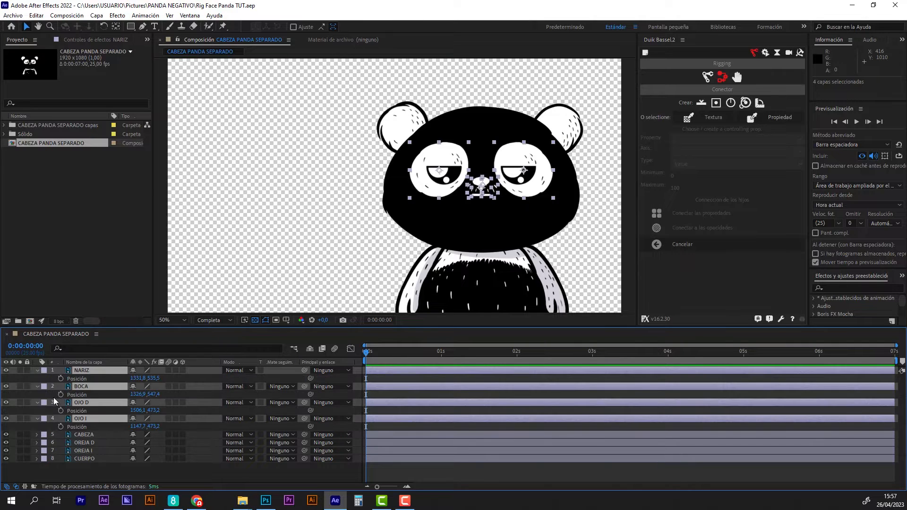
Separate the Position dimensions of the NARIZ, BOCA, OJO D and OJO I layers into X and Y
click(79, 379)
ctrl+click(81, 395)
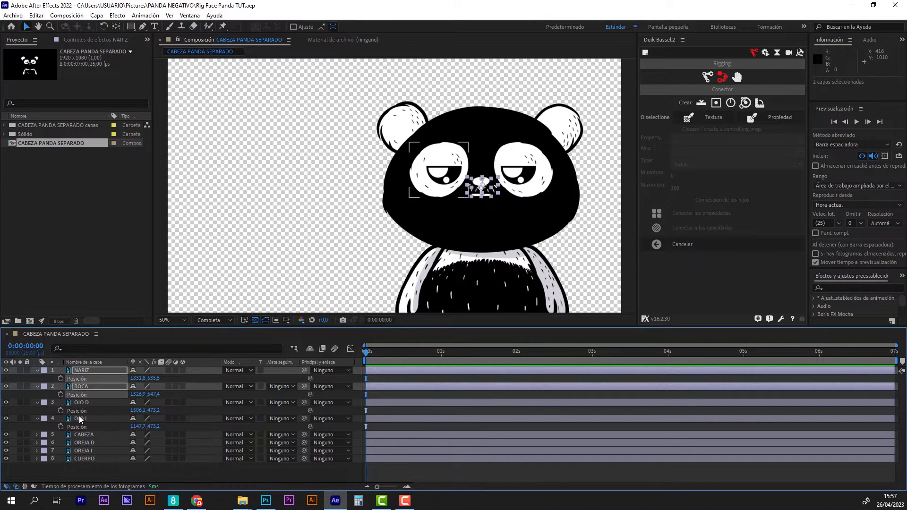
ctrl+click(82, 410)
ctrl+click(82, 426)
right_click(83, 427)
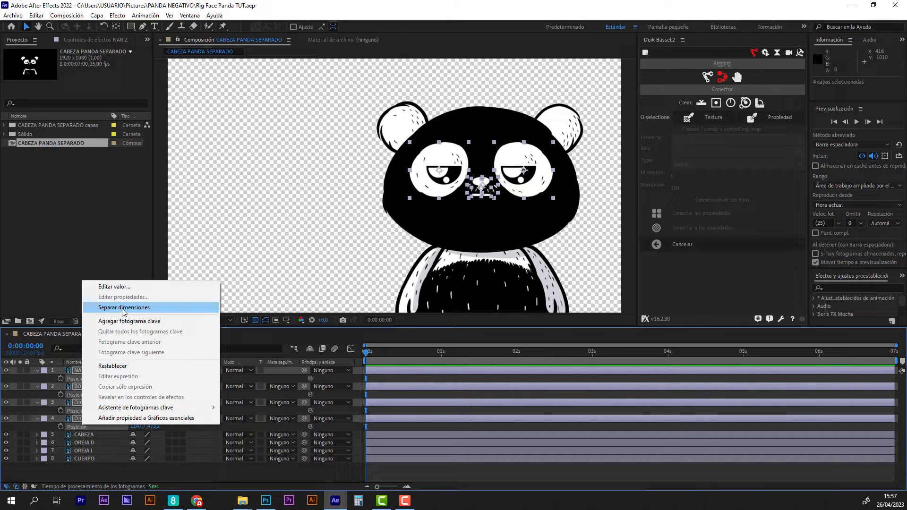
click(124, 308)
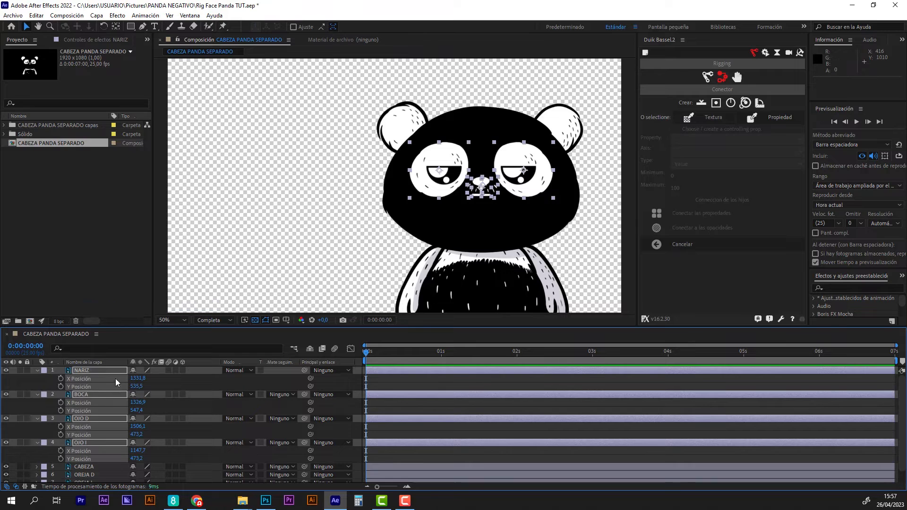
Set initial keyframes at 0:00 for the X and Y Position of the nose, mouth and both eye layers
click(84, 379)
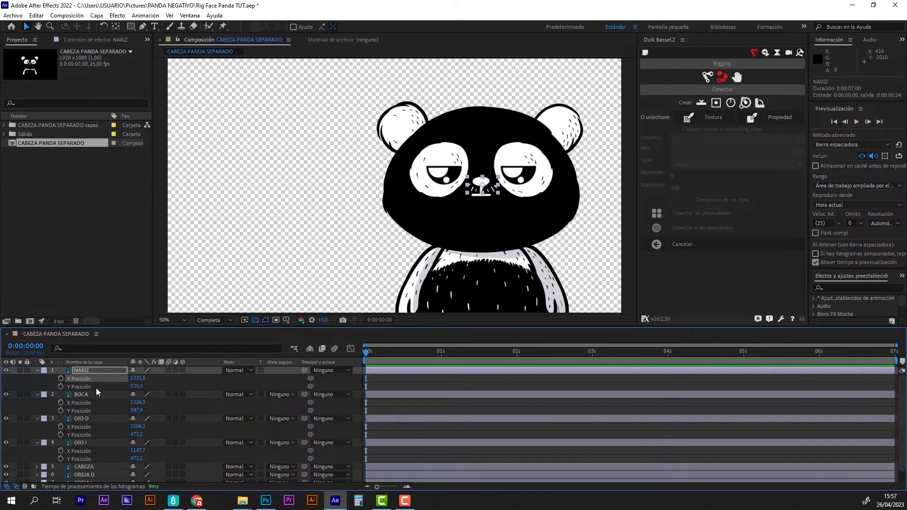
click(89, 387)
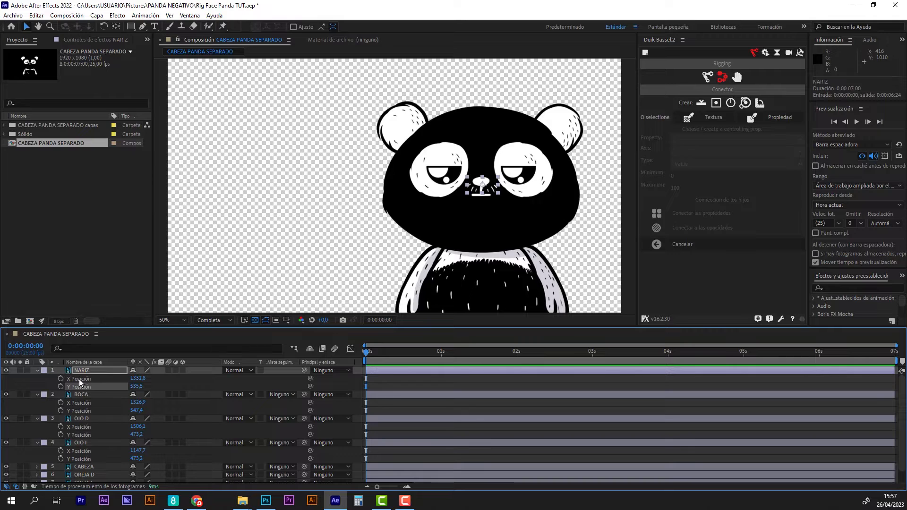
click(76, 379)
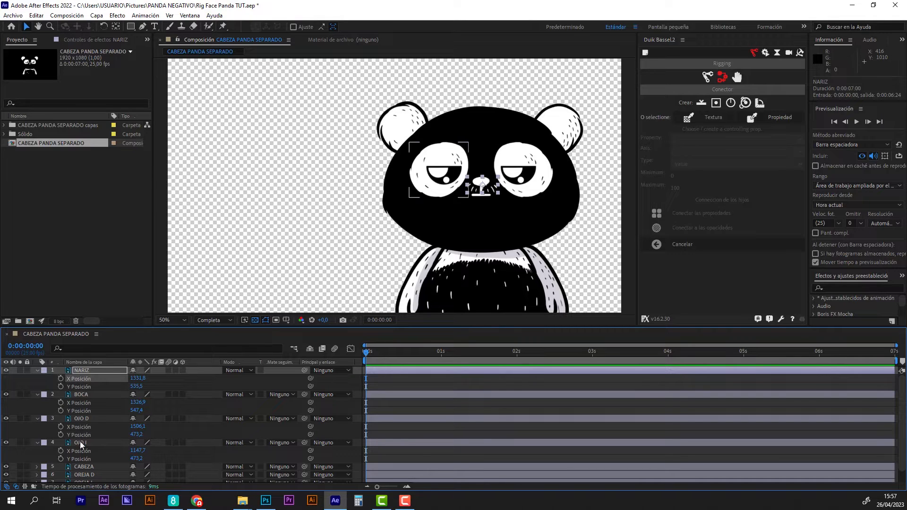
ctrl+click(84, 458)
click(61, 458)
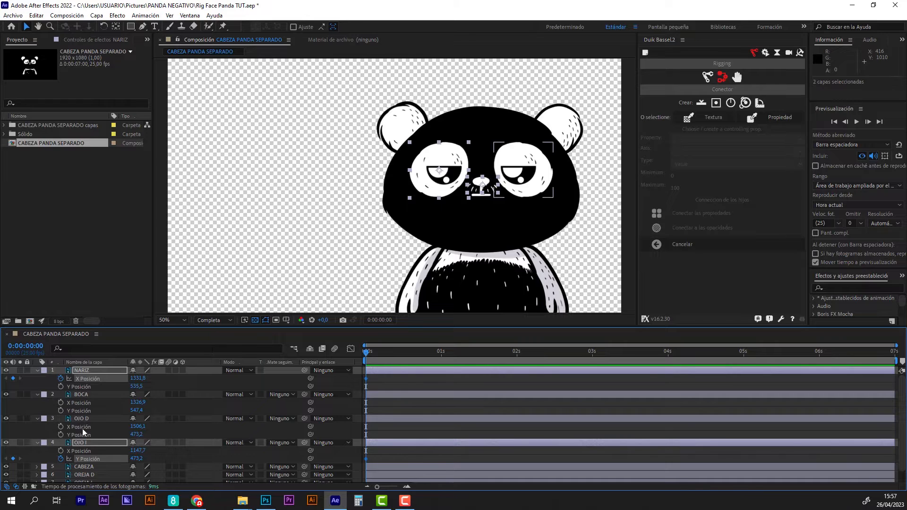
shift+click(85, 442)
shift+click(83, 395)
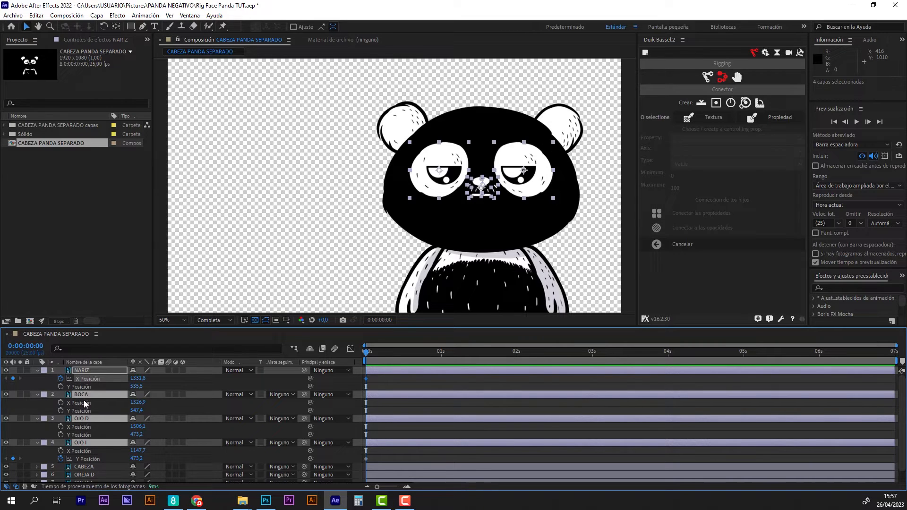
click(60, 402)
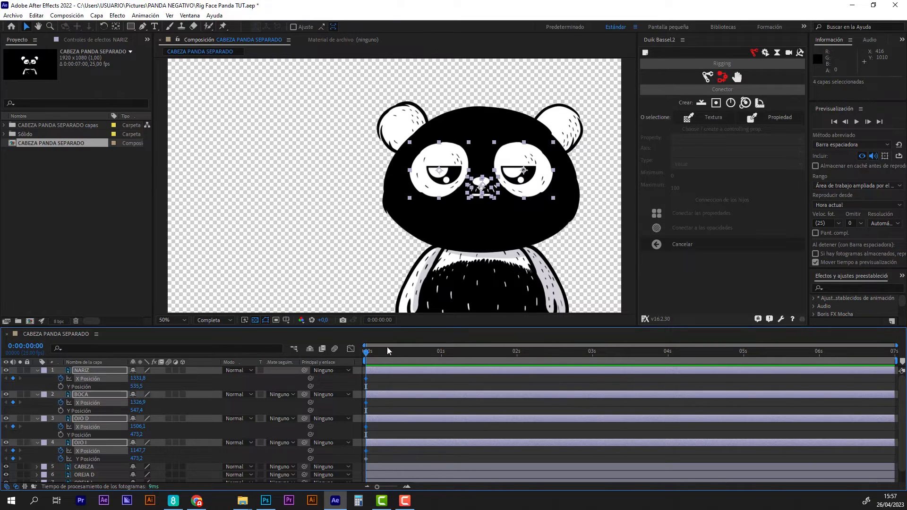
click(61, 435)
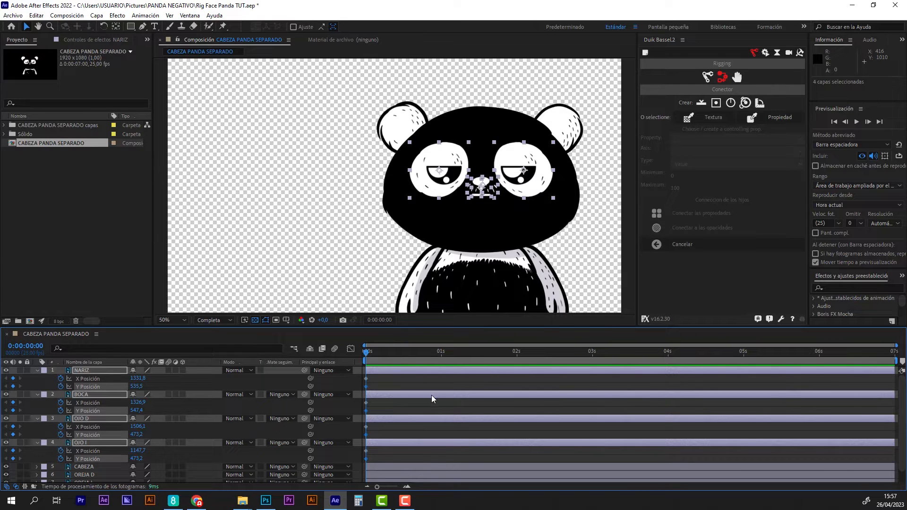
Add keyframes with the same X and Y Position values at frame 15 for all four face layers, and return to frame 0
drag(366, 355, 396, 359)
drag(395, 356, 411, 357)
click(12, 386)
drag(388, 353, 353, 355)
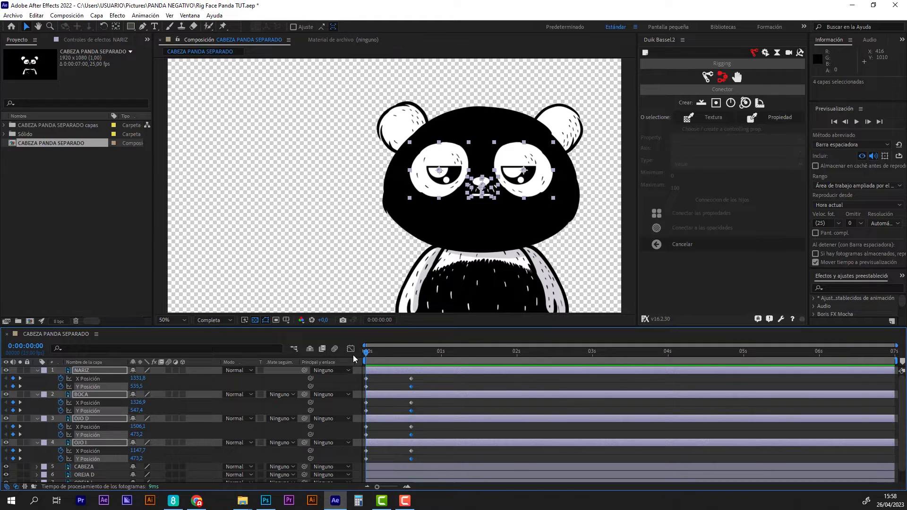
At frame 0, move the nose, mouth and both eyes together about 88 px left and 38 px down
click(380, 387)
click(371, 371)
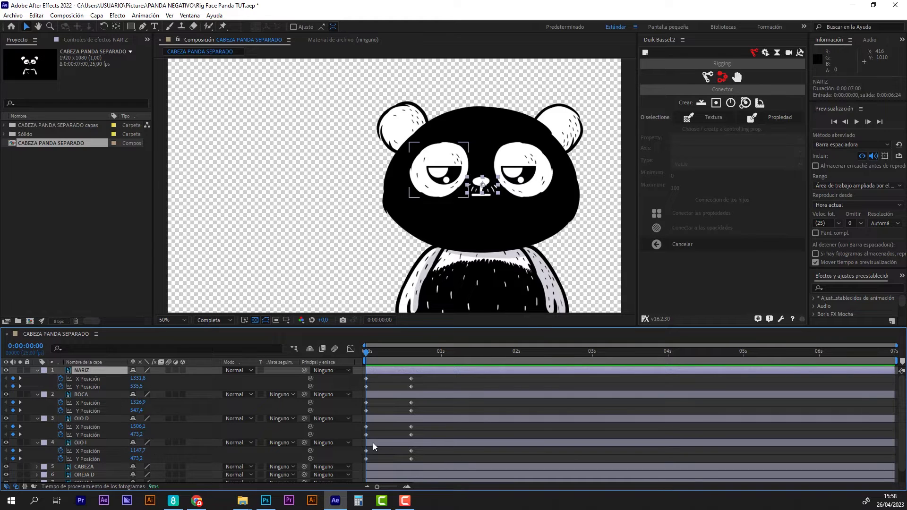
shift+click(373, 444)
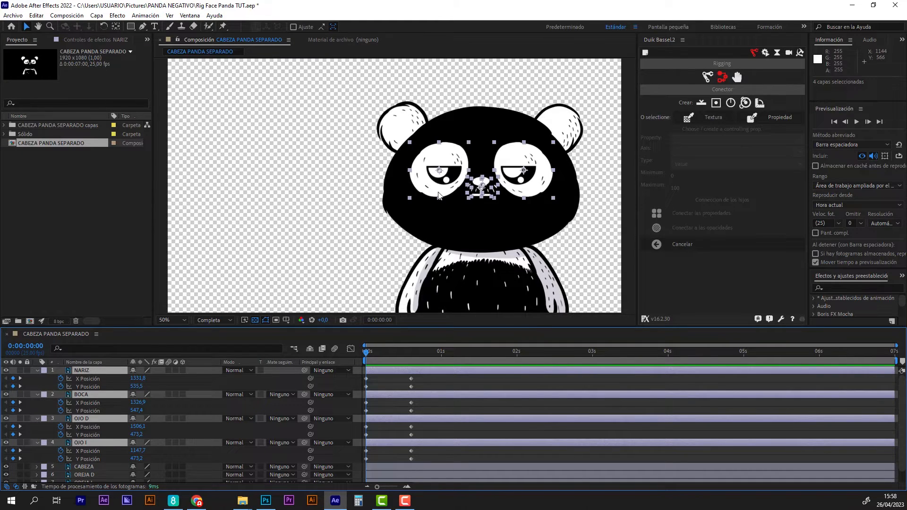
drag(439, 192, 421, 195)
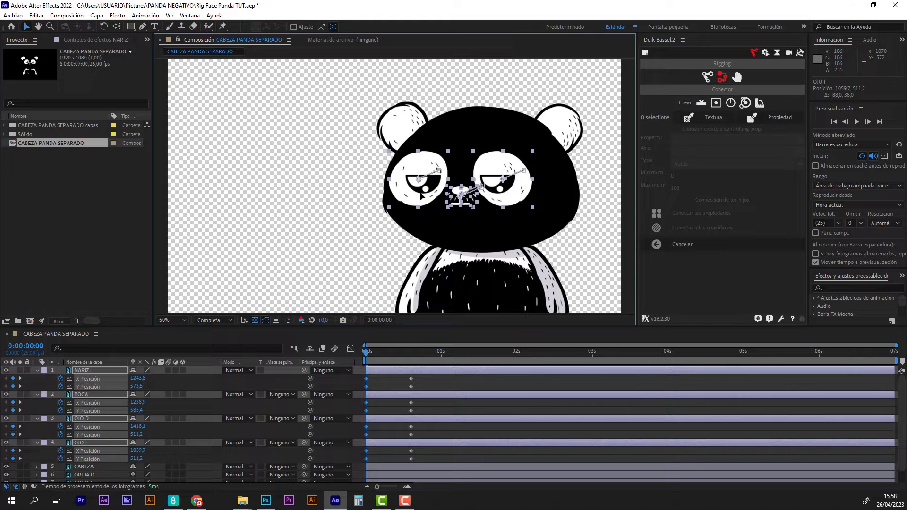
click(383, 407)
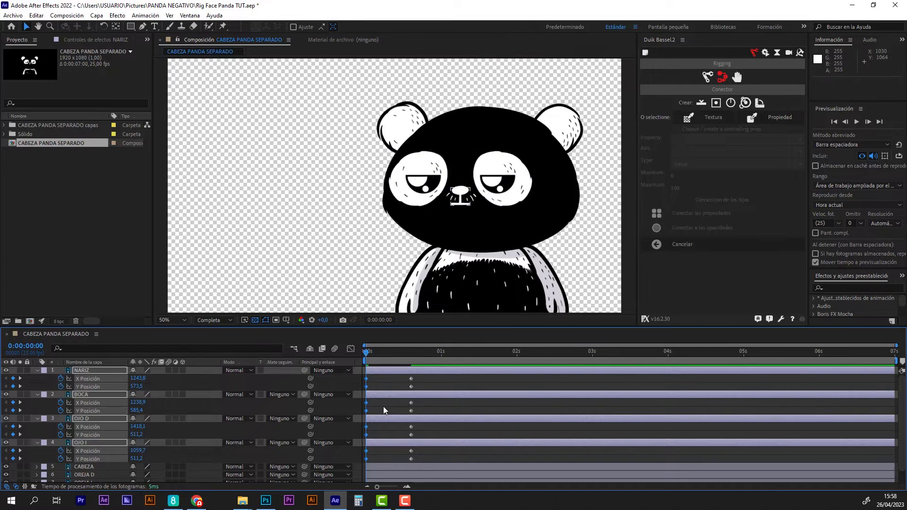
Nudge the nose and mouth further left and down at frame 0, to about 1207.8, 597.5 for NARIZ and 1202.9, 609.4 for BOCA
click(89, 372)
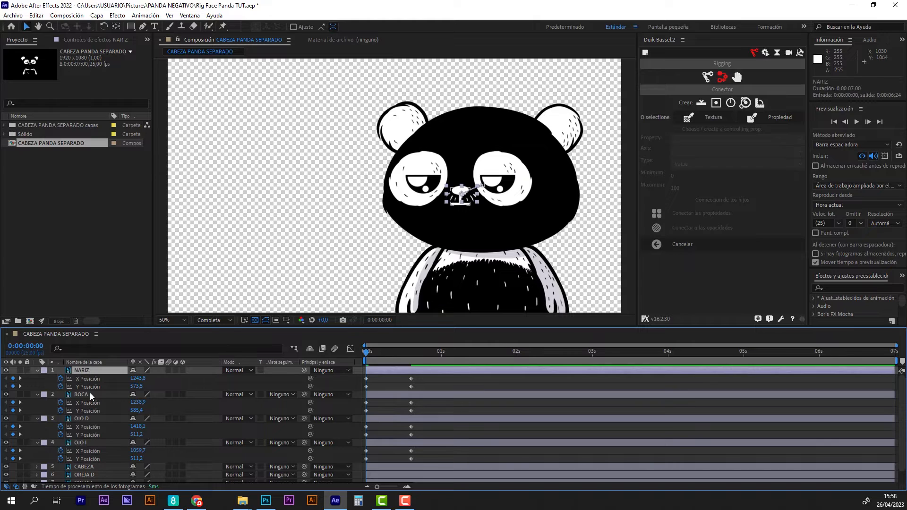
ctrl+click(89, 392)
key(Down)
key(Down)
key(Down)
key(Down)
key(Down)
key(Down)
key(Down)
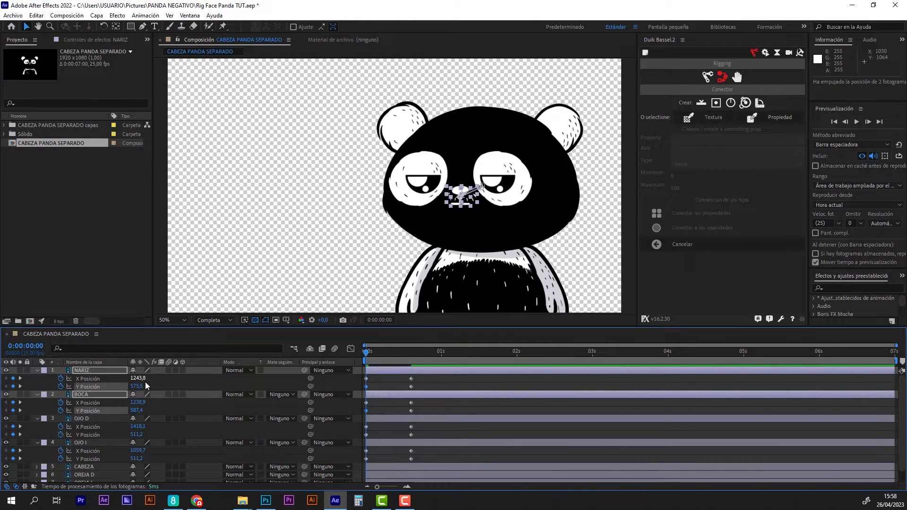
key(Left)
key(Left)
key(Left)
key(Left)
key(Left)
key(Left)
key(Left)
key(Left)
key(Left)
key(Left)
key(Left)
key(Left)
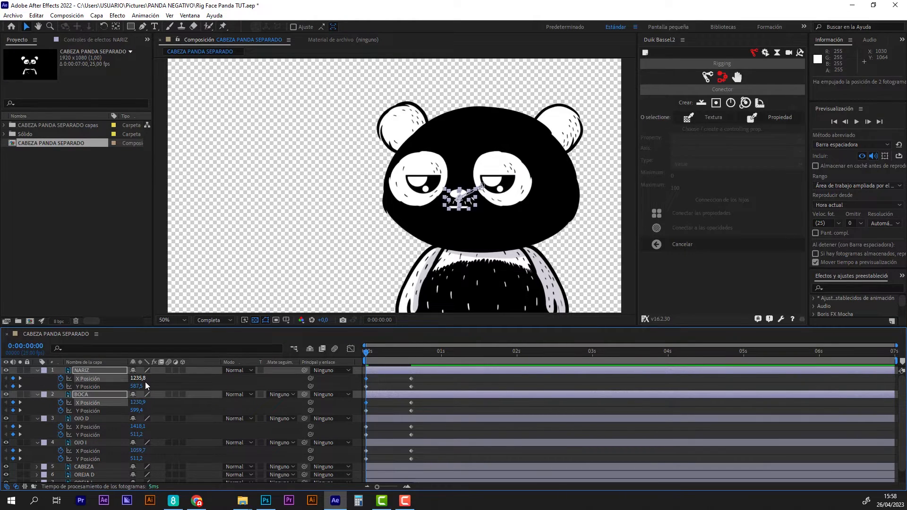
key(Left)
key(Left)
key(Left)
key(Left)
key(Left)
key(Left)
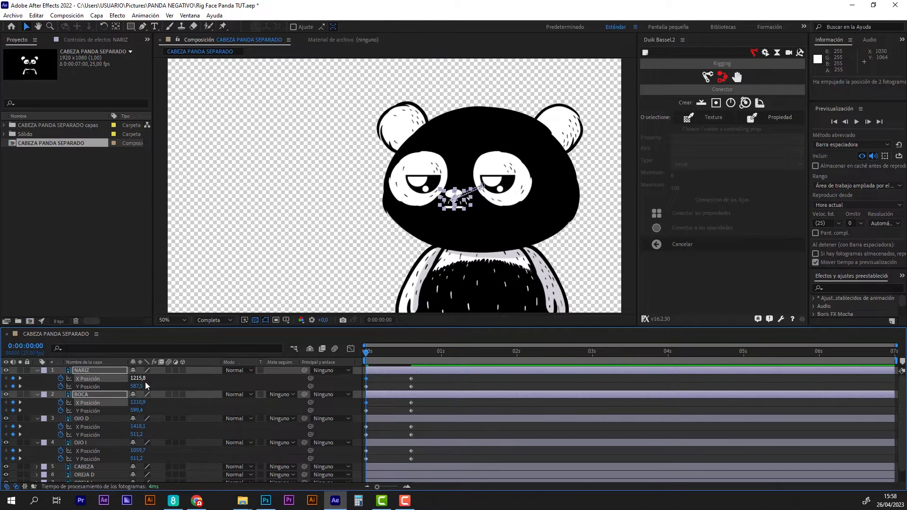
key(Down)
key(Down)
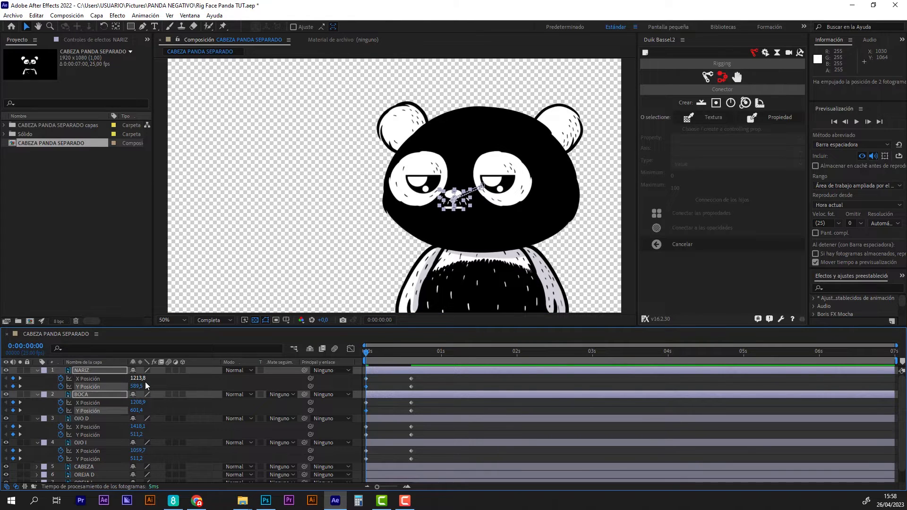
key(Left)
key(Down)
key(Down)
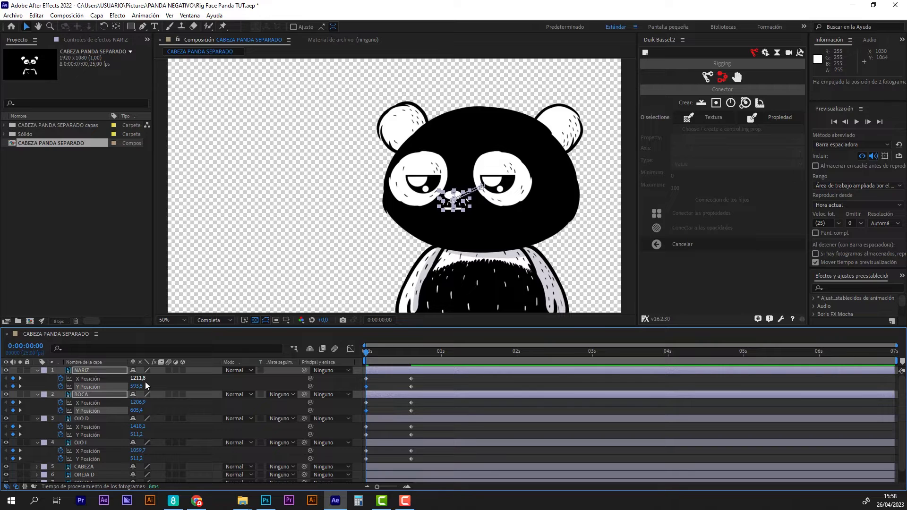
key(Left)
key(Down)
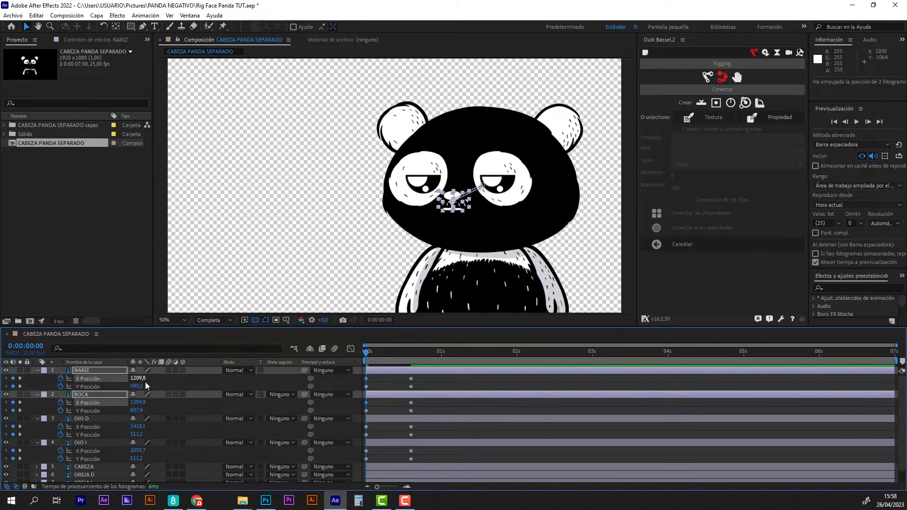
key(Left)
key(Down)
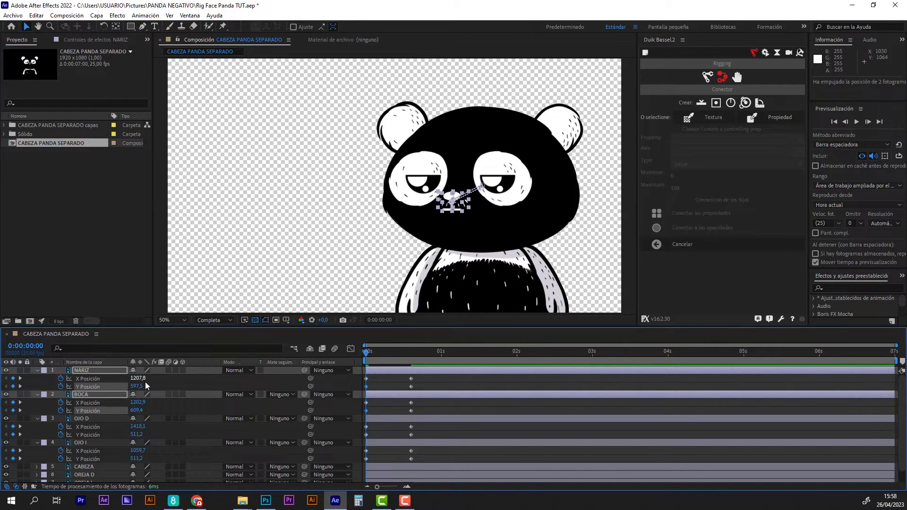
click(382, 404)
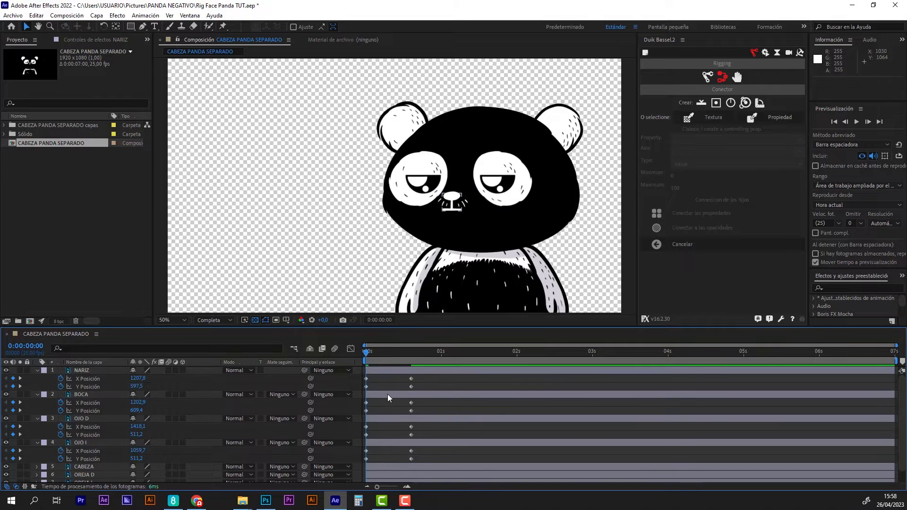
Nudge only the BOCA layer up at frame 0 until its Y Position is 599.4
click(387, 395)
key(Up)
key(Up)
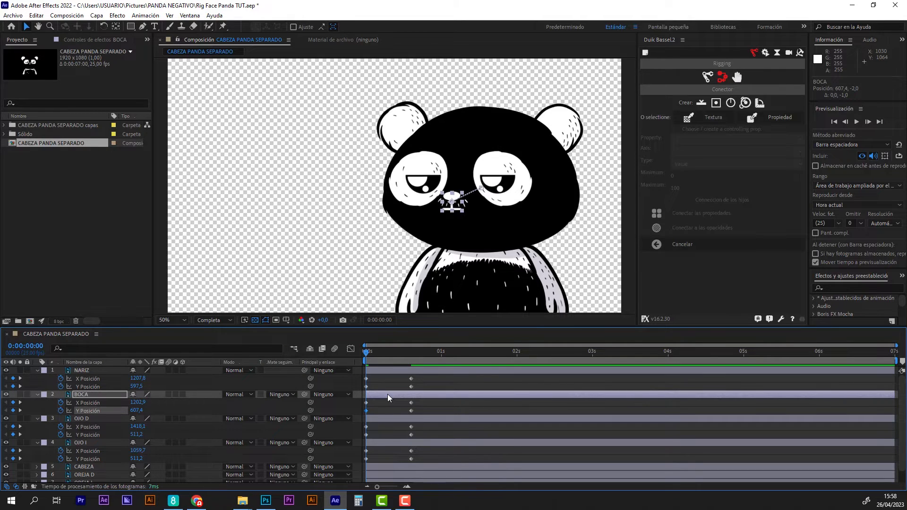
key(Up)
key(Up)
key(Up)
key(Up)
key(Up)
key(Up)
key(Up)
key(Up)
Lower the nose and mouth together to Y Positions 603.5 and 605.4 at frame 0, and preview the face movement
click(382, 370)
shift+click(390, 393)
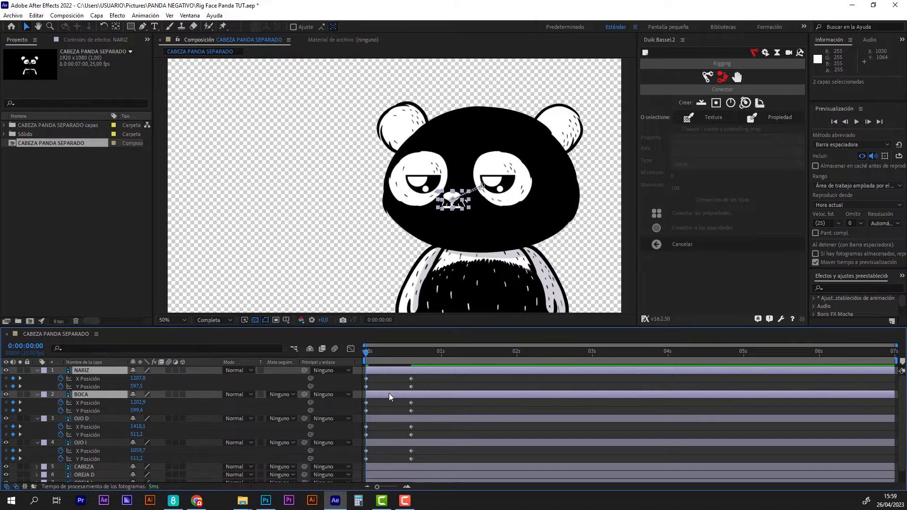
key(Down)
key(Down)
key(Down)
key(Down)
key(Down)
key(Down)
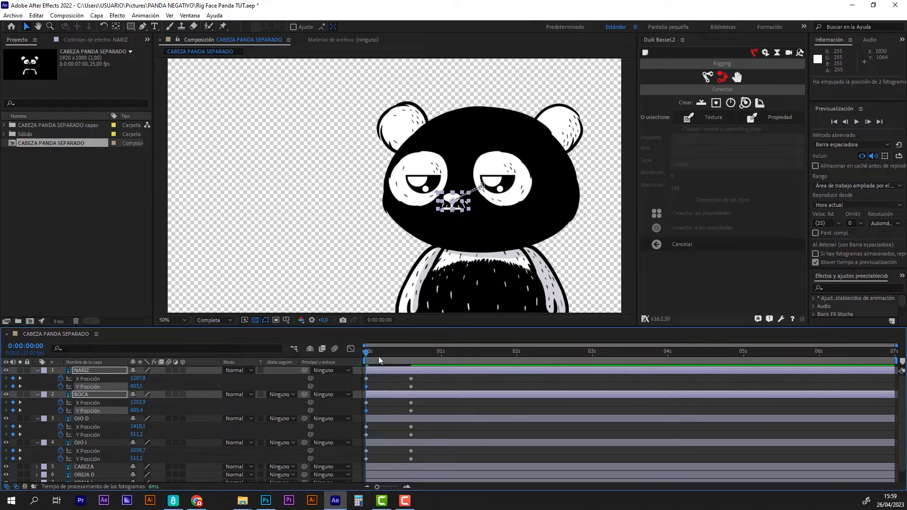
key(space)
key(space)
At frame 15, move the nose, mouth and both eyes together 48 px right and 40 px up
drag(368, 351, 413, 350)
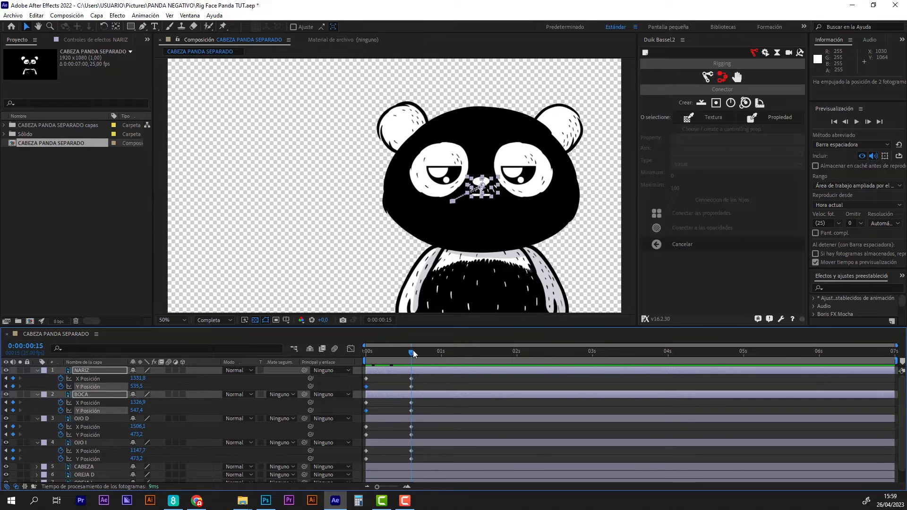
click(521, 170)
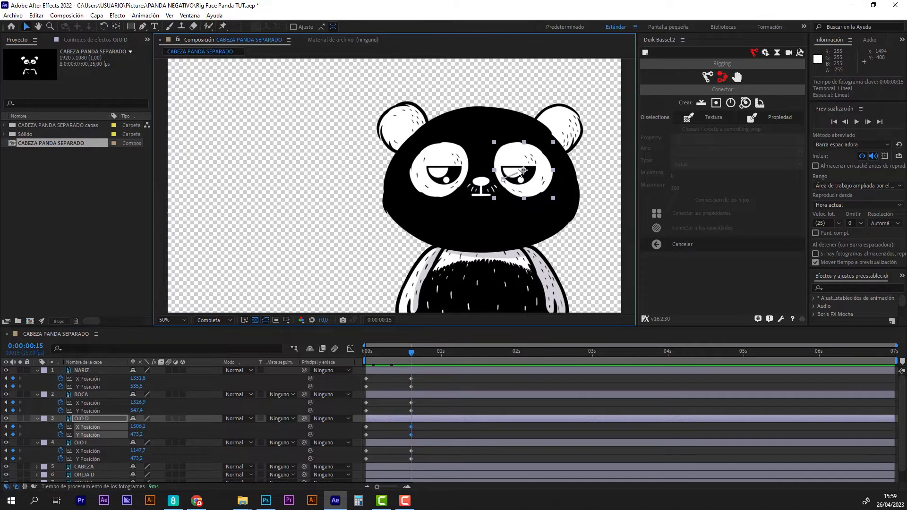
click(410, 370)
shift+click(388, 443)
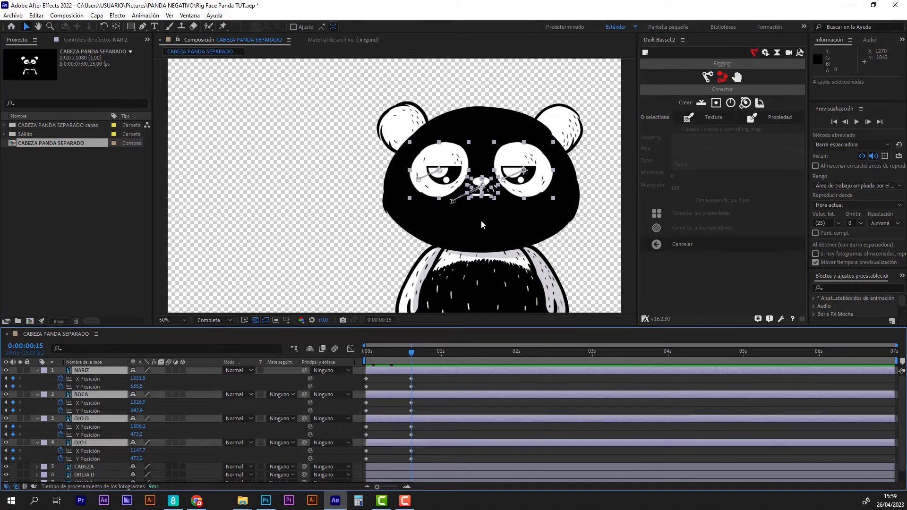
drag(523, 188, 535, 179)
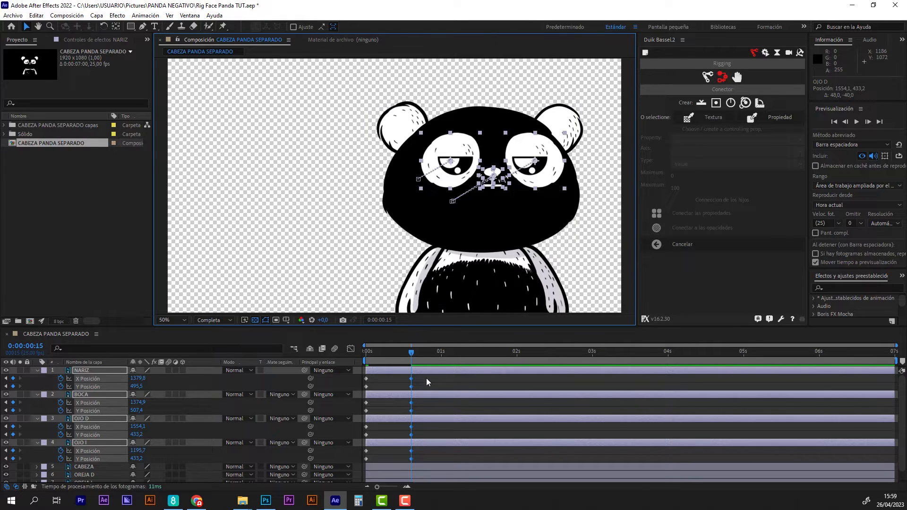
click(429, 405)
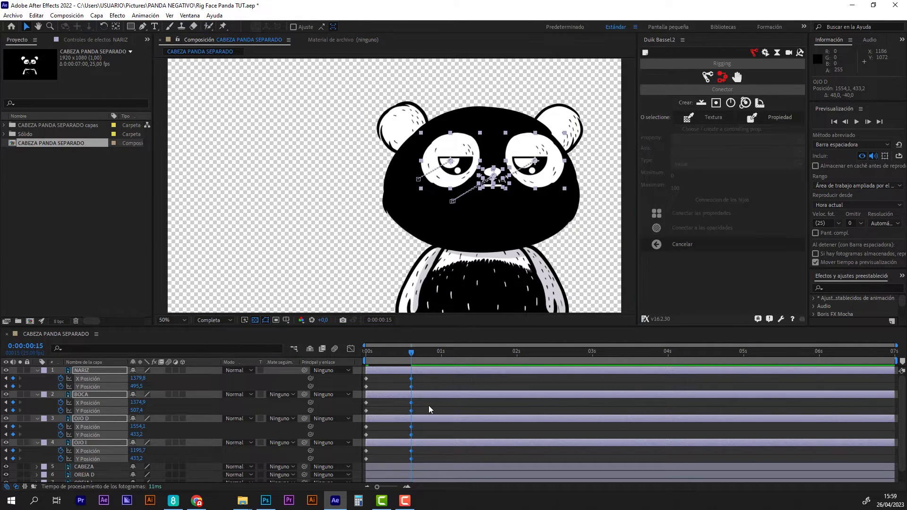
Nudge the nose and mouth further right at frame 15, to X Positions 1409.8 for NARIZ and 1404.9 for BOCA
click(89, 370)
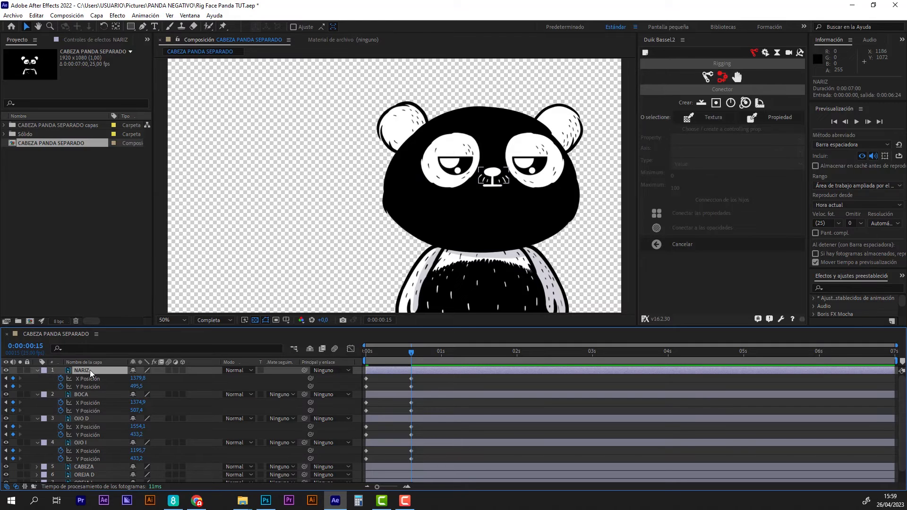
ctrl+click(96, 396)
key(Right)
key(Right)
key(Right)
key(Right)
key(Right)
key(Right)
key(Right)
key(Right)
key(Right)
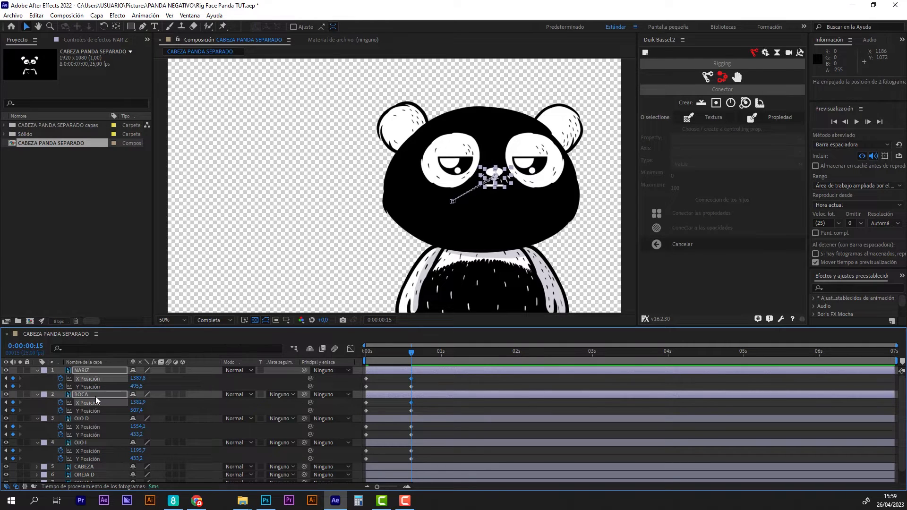
key(Right)
key(Right)
key(Right)
key(Right)
key(Right)
key(Right)
click(437, 414)
Nudge only the BOCA layer down at frame 15 until its Y Position is 517.4
click(419, 395)
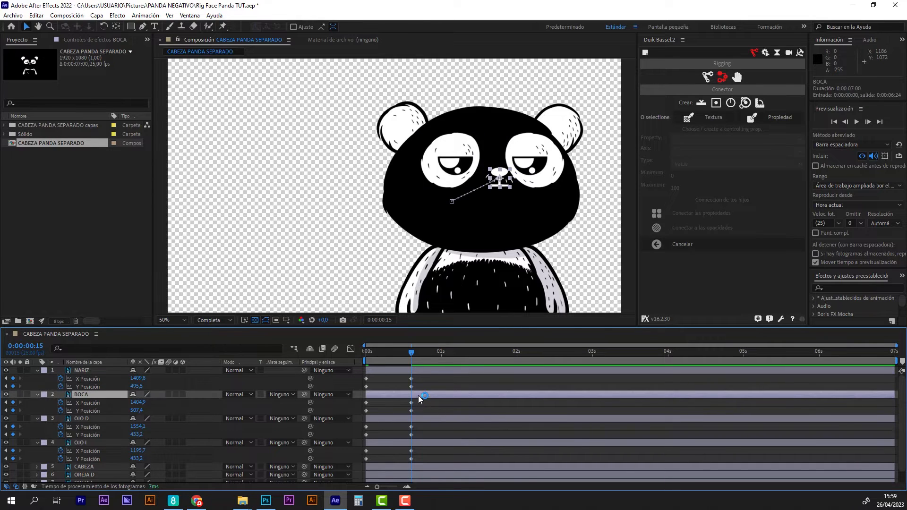
key(Down)
key(Down)
key(Down)
key(Down)
key(Down)
key(Down)
key(Down)
key(Down)
key(Down)
key(Down)
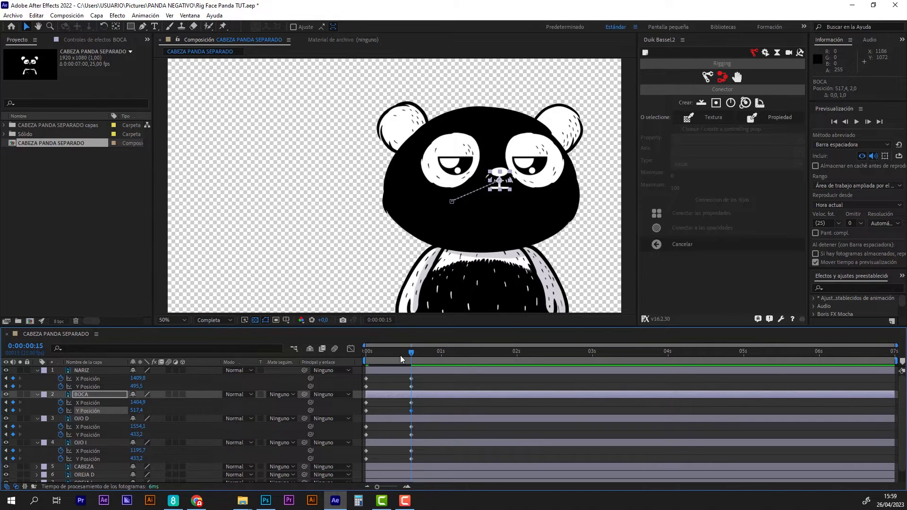
Nudge the nose and mouth left at frame 0 to X Positions 1199.8 and 1194.9, and preview the face movement
click(393, 354)
drag(384, 354, 361, 356)
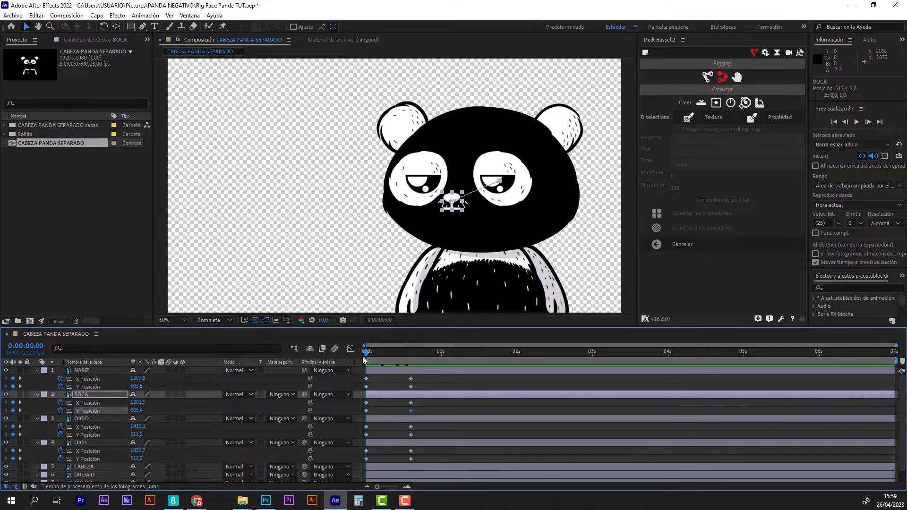
click(102, 372)
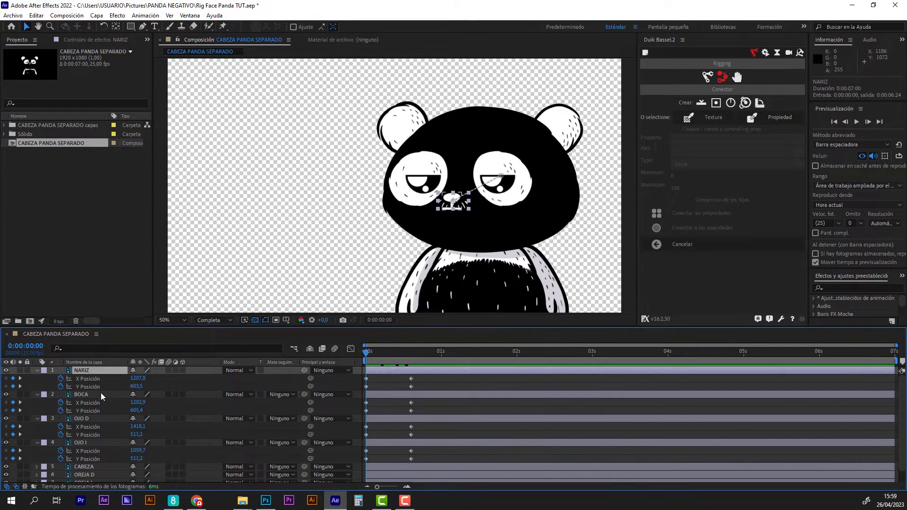
ctrl+click(101, 394)
key(Left)
key(Left)
key(Left)
key(Left)
key(Left)
key(Left)
key(Left)
key(Left)
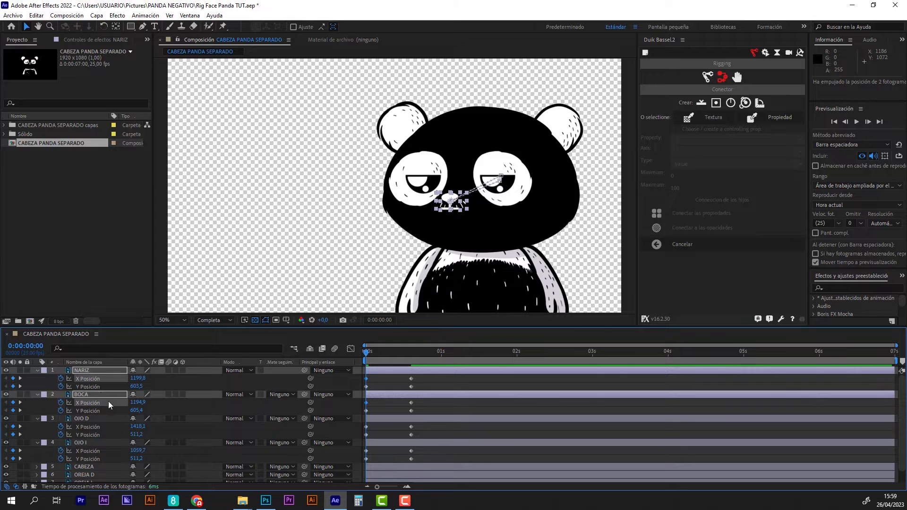
click(445, 409)
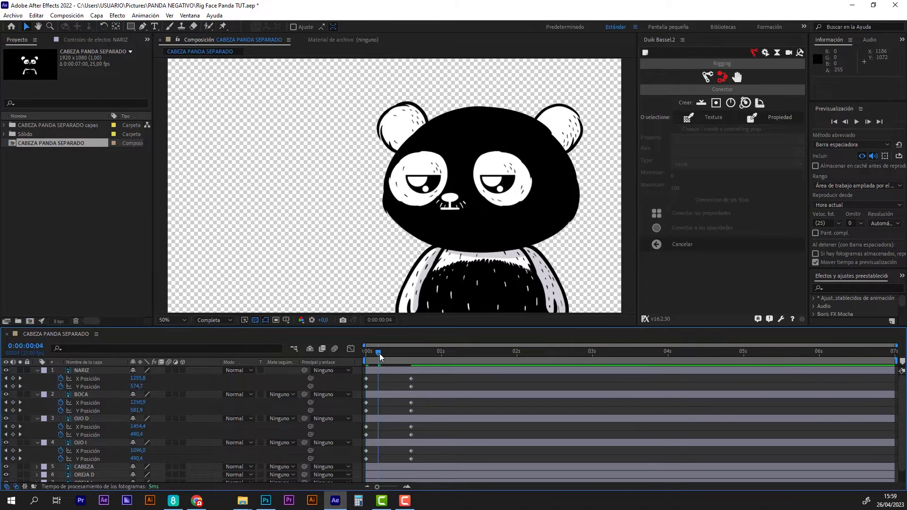
drag(379, 354, 356, 366)
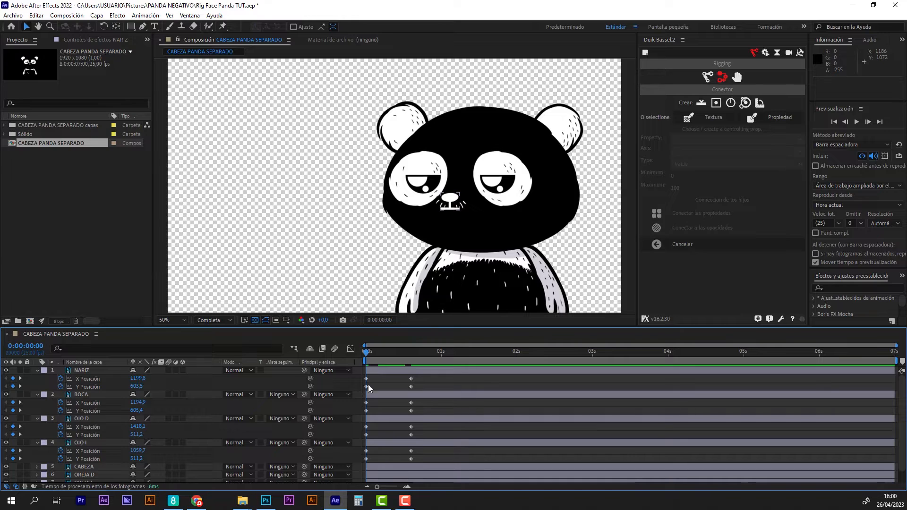
Create a 2D cursor controller and connect its X axis to the X Position of NARIZ, BOCA, OJO D and OJO I
click(591, 175)
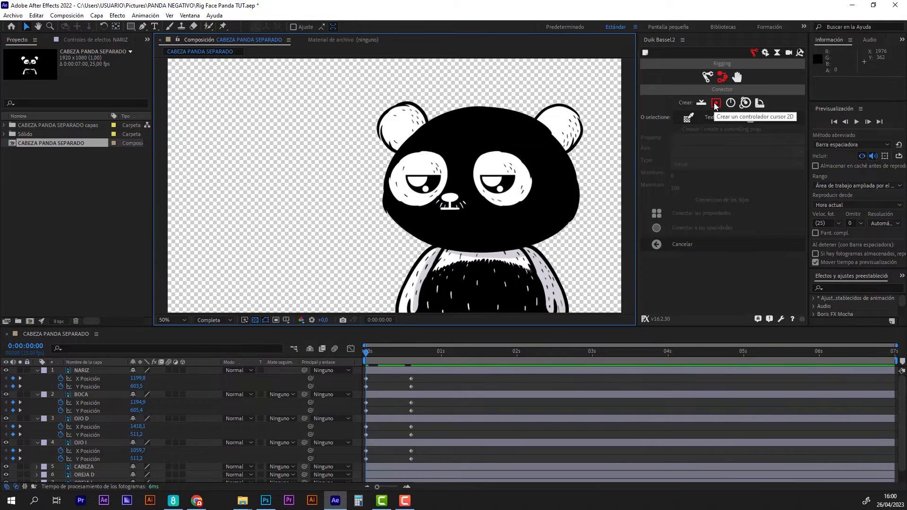
click(716, 102)
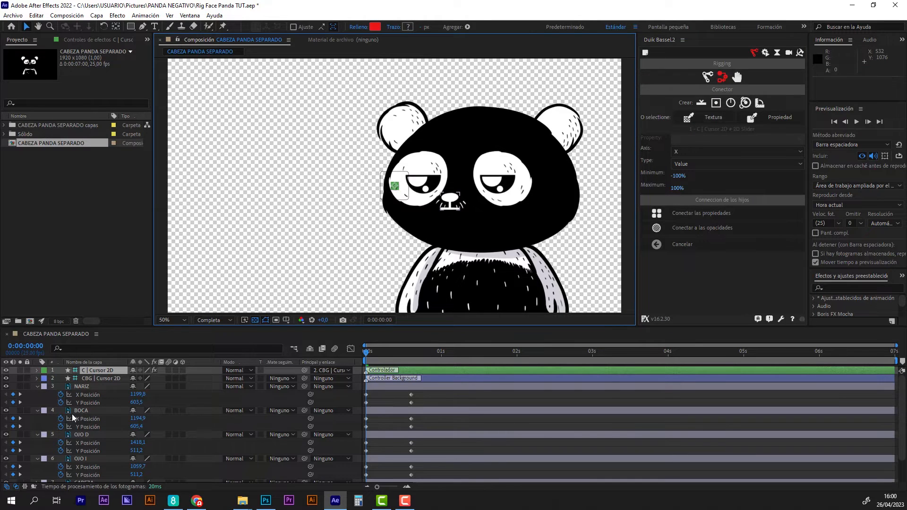
click(89, 395)
ctrl+click(90, 419)
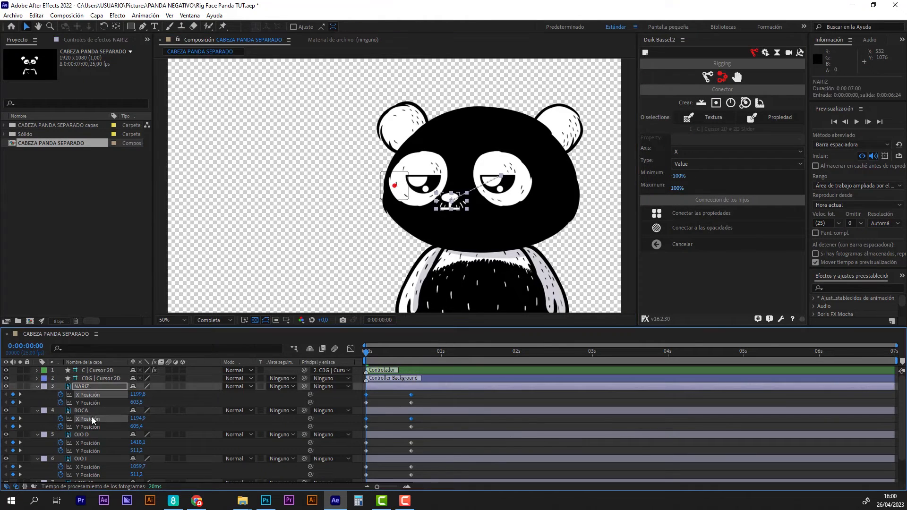
ctrl+click(93, 444)
ctrl+click(92, 467)
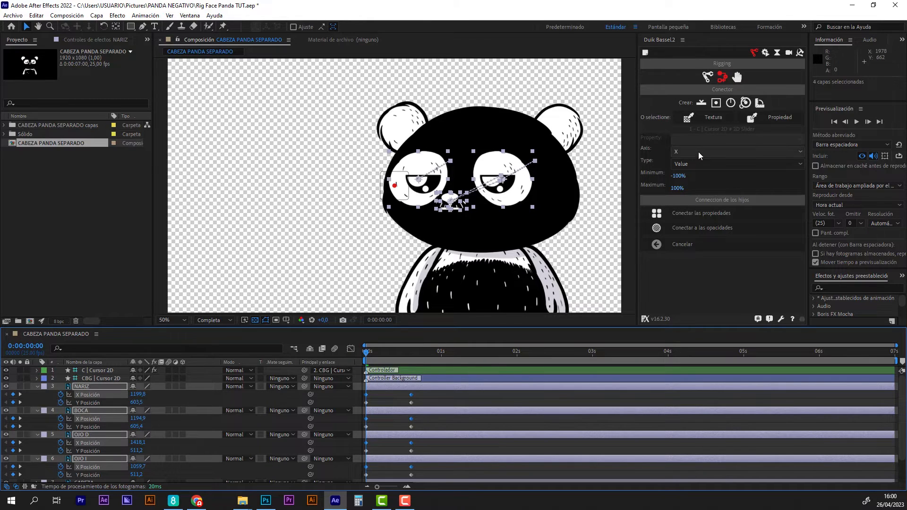
click(701, 217)
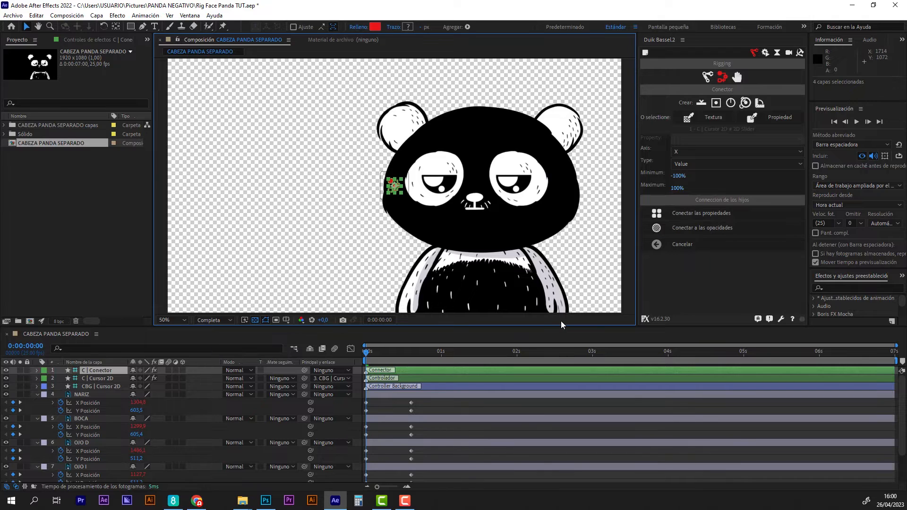
Enlarge the 2D cursor controller's frame and place it in the empty area beside the panda, at about 440, 432
click(382, 188)
drag(381, 186, 308, 226)
key(ctrl+z)
drag(285, 196, 298, 188)
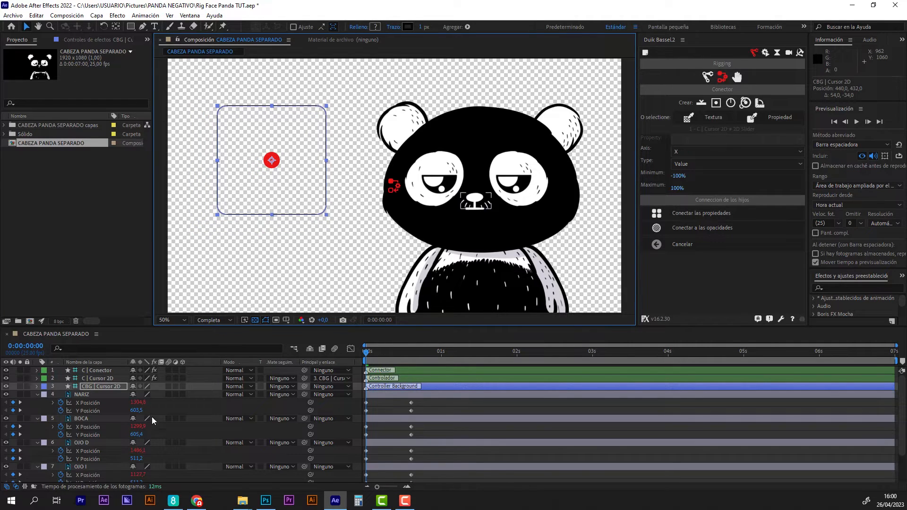
Connect the controller's Y axis to the Y Position properties of NARIZ, BOCA, OJO D and OJO I
click(93, 410)
ctrl+click(97, 432)
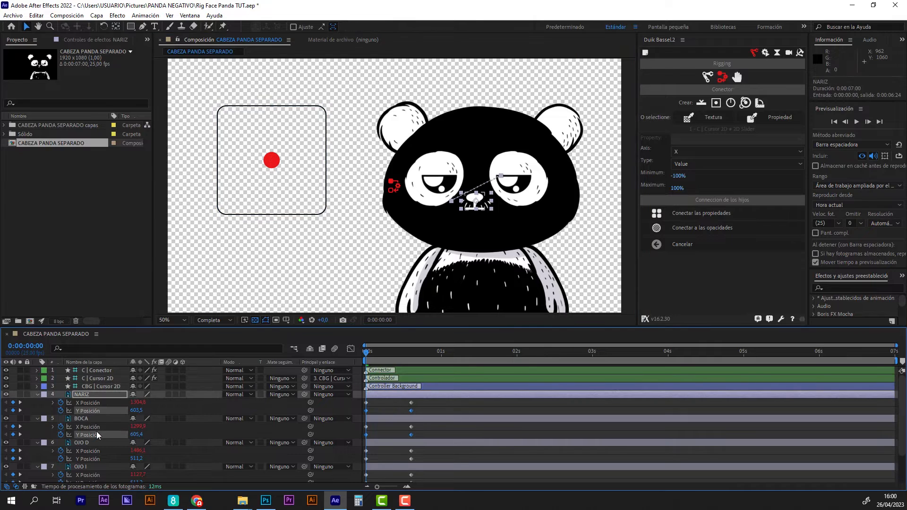
ctrl+click(94, 458)
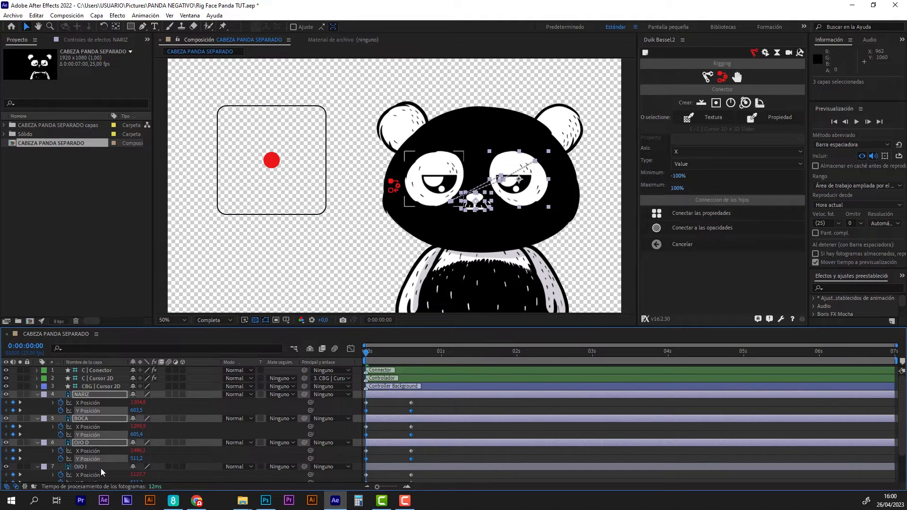
scroll(99, 470, down, 1)
ctrl+click(94, 456)
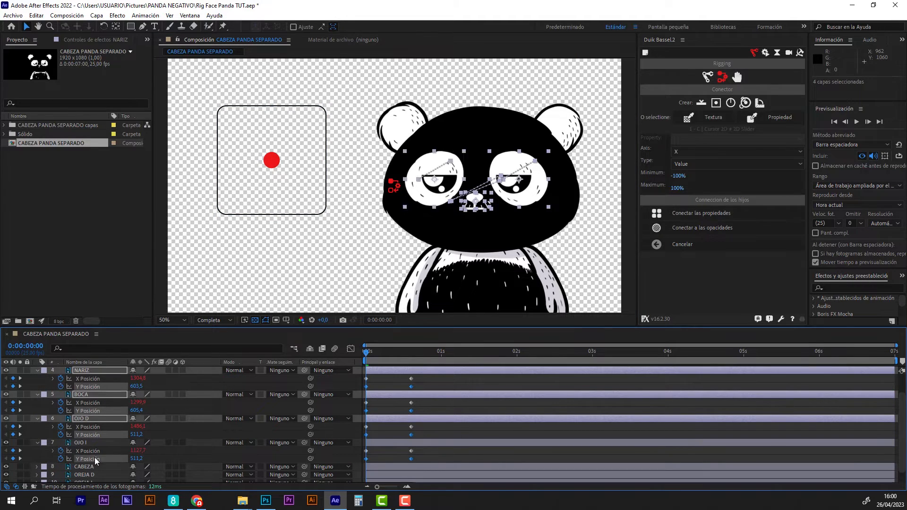
click(687, 153)
click(692, 172)
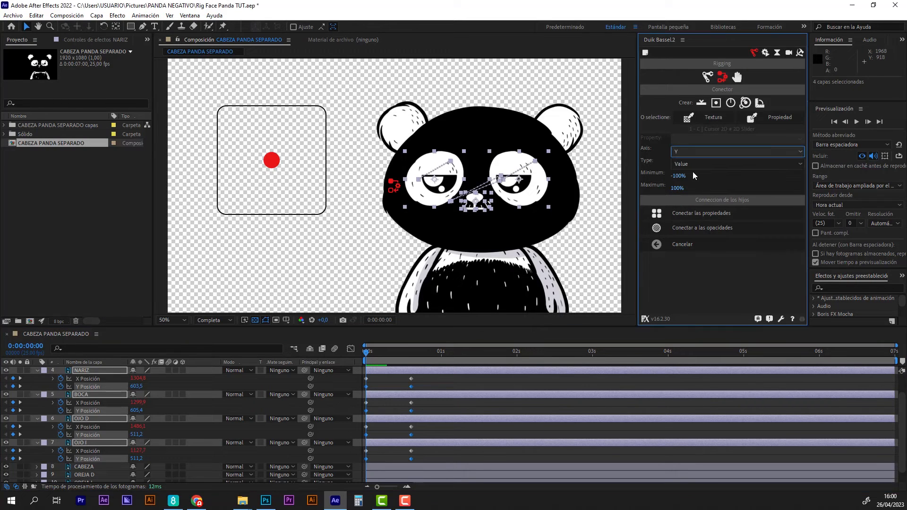
click(674, 214)
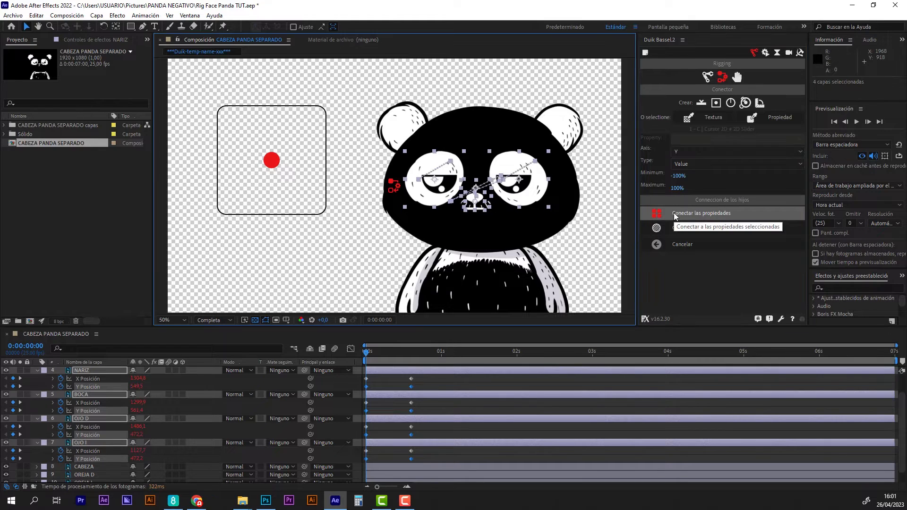
Test the face rig by moving the red cursor handle around inside its frame
click(466, 405)
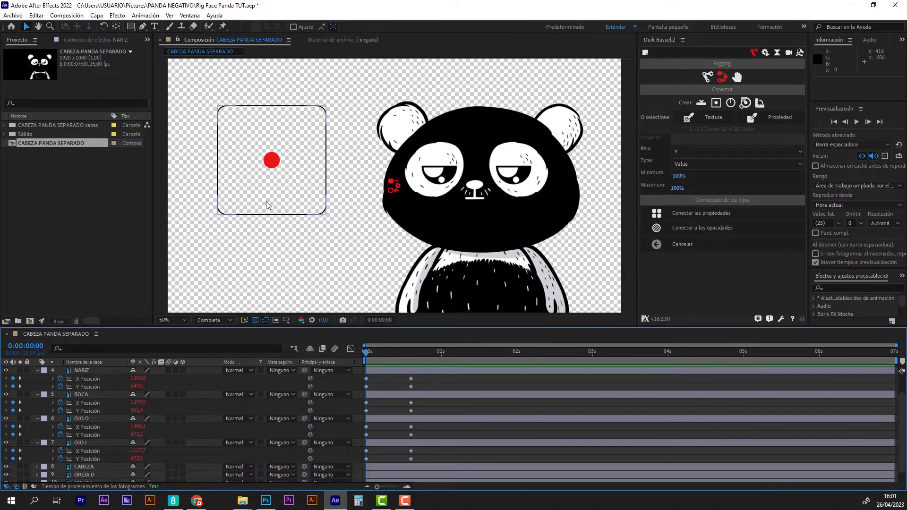
click(264, 163)
mouse_move(265, 162)
mouse_down()
mouse_move(262, 179)
mouse_move(245, 193)
mouse_move(286, 144)
mouse_move(300, 145)
mouse_move(248, 143)
mouse_move(314, 135)
mouse_move(236, 138)
mouse_move(302, 141)
mouse_move(241, 139)
mouse_move(283, 140)
mouse_move(279, 193)
mouse_move(271, 134)
mouse_move(270, 163)
mouse_move(290, 204)
mouse_move(315, 200)
mouse_move(251, 176)
mouse_move(266, 137)
mouse_move(290, 188)
mouse_move(267, 149)
mouse_up()
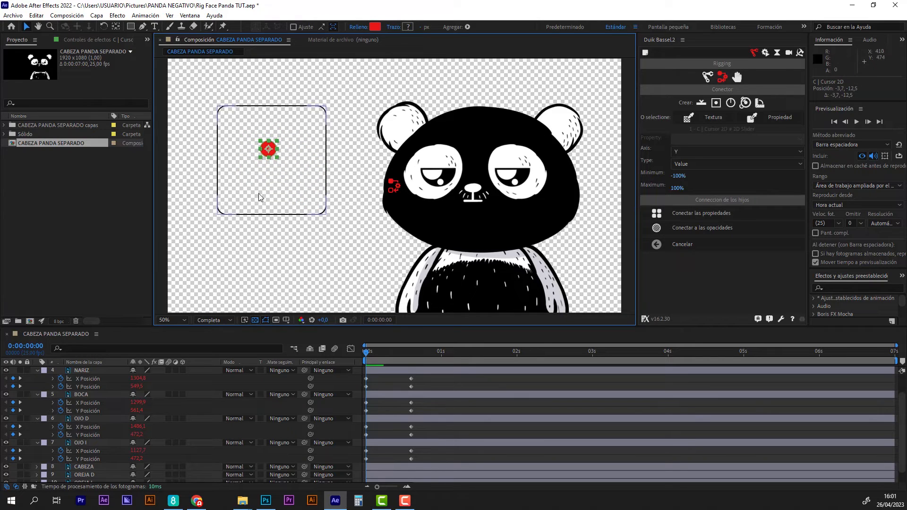
Invert the Y-axis connection on the C | Conector layer by setting its Minimum to 100 and Maximum to -100
scroll(66, 401, up, 3)
click(112, 386)
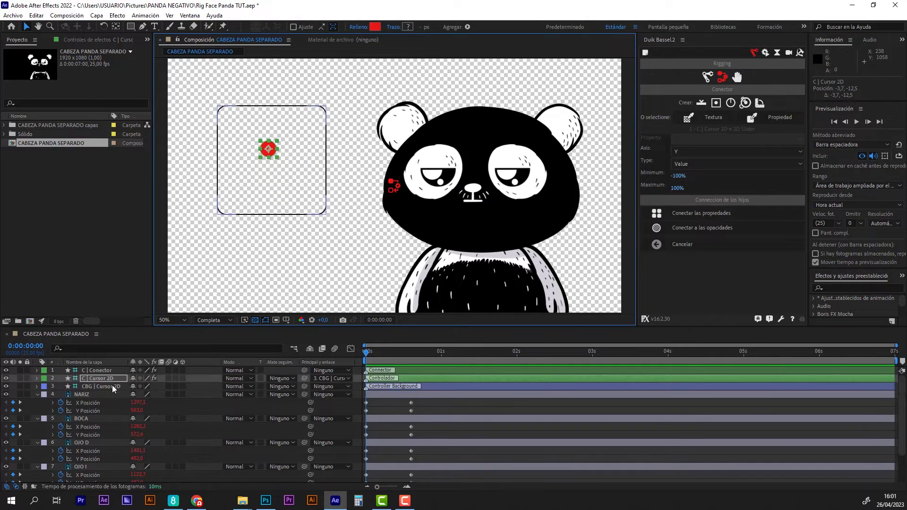
click(78, 42)
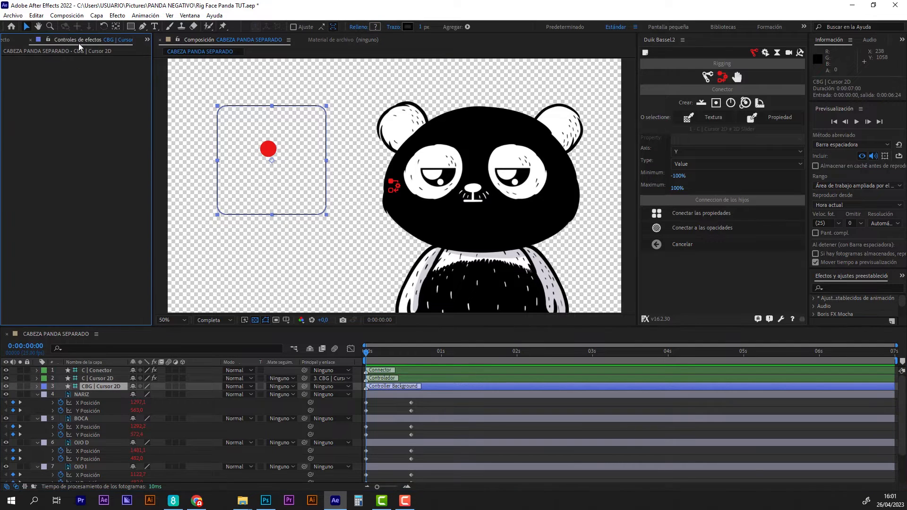
click(109, 378)
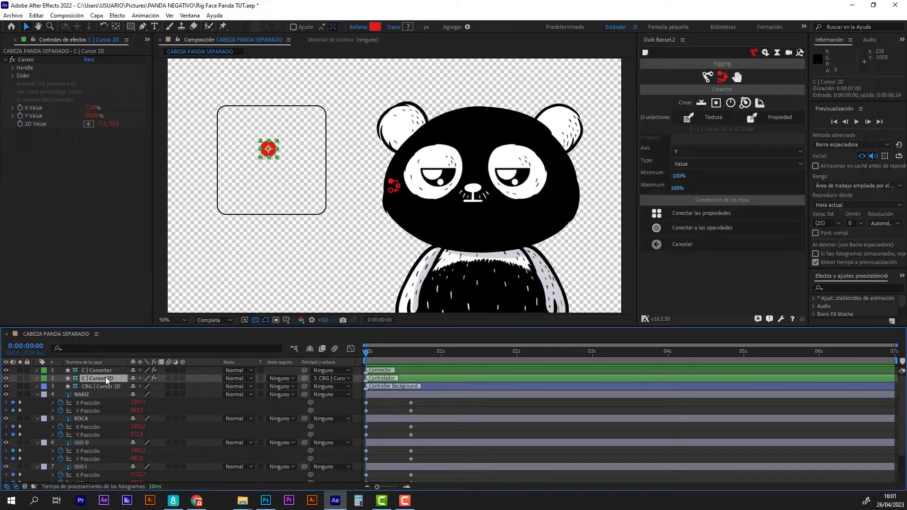
click(104, 371)
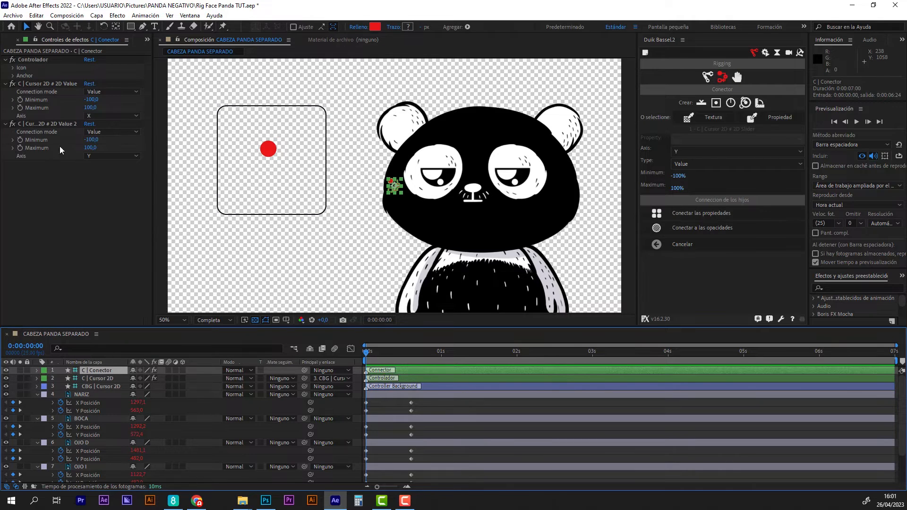
click(91, 140)
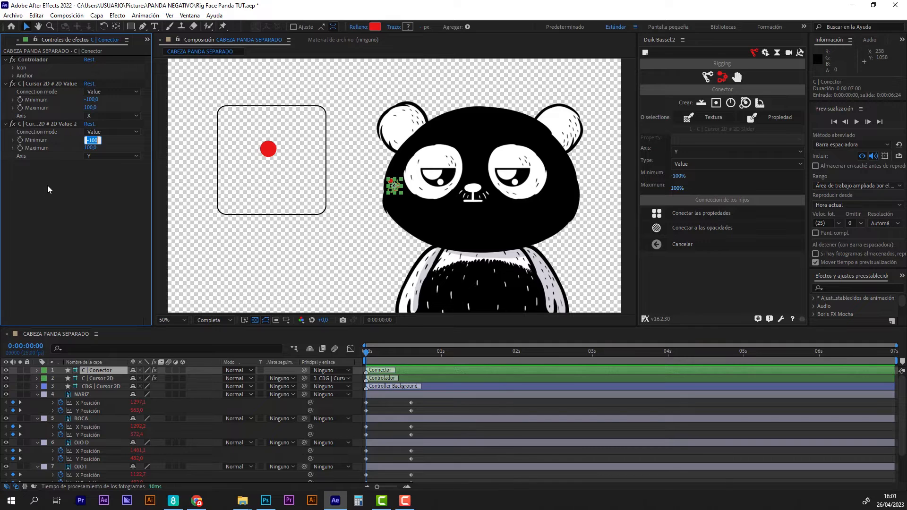
text(100)
click(90, 147)
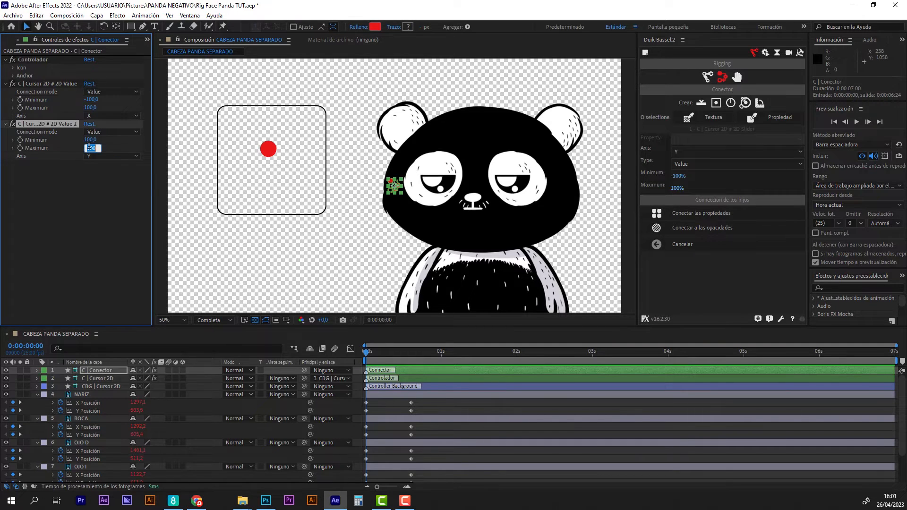
text(-100)
key(Return)
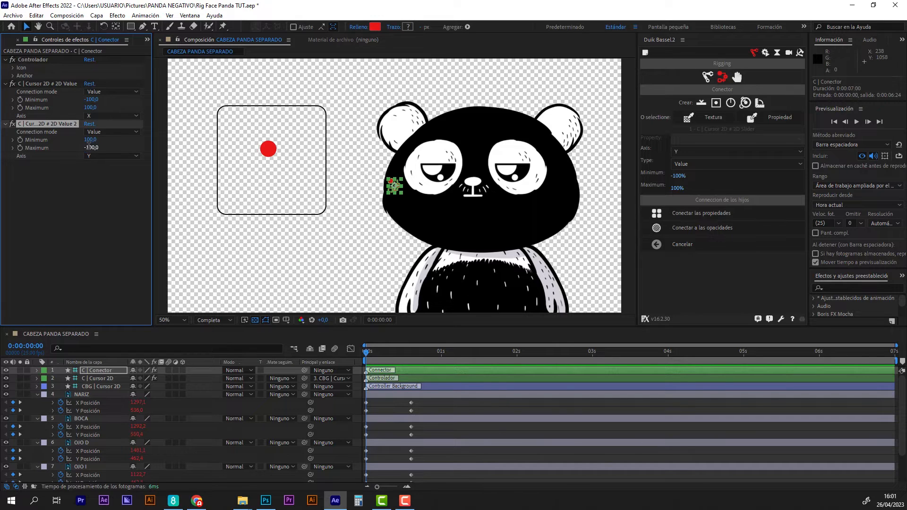
Recentre the red cursor handle in its frame by setting the C | Cursor 2D layer's Y position to 0
drag(271, 150, 276, 175)
click(37, 379)
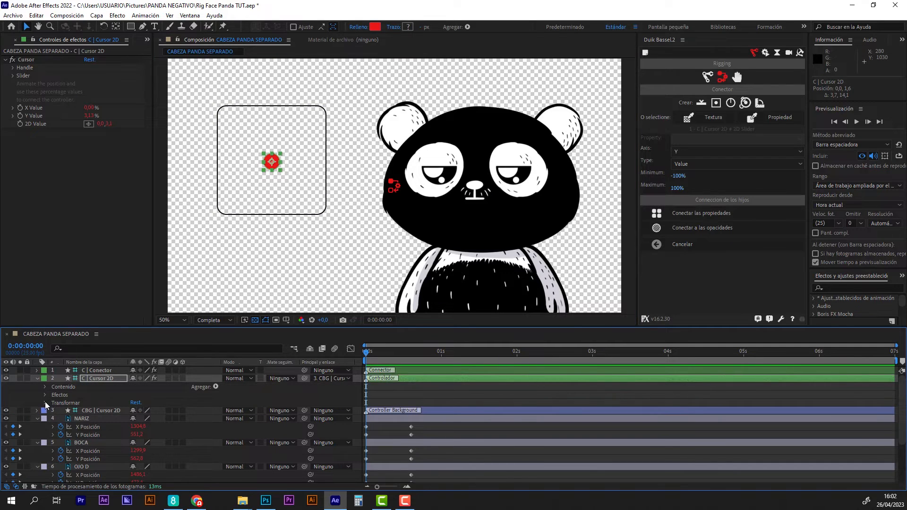
click(46, 403)
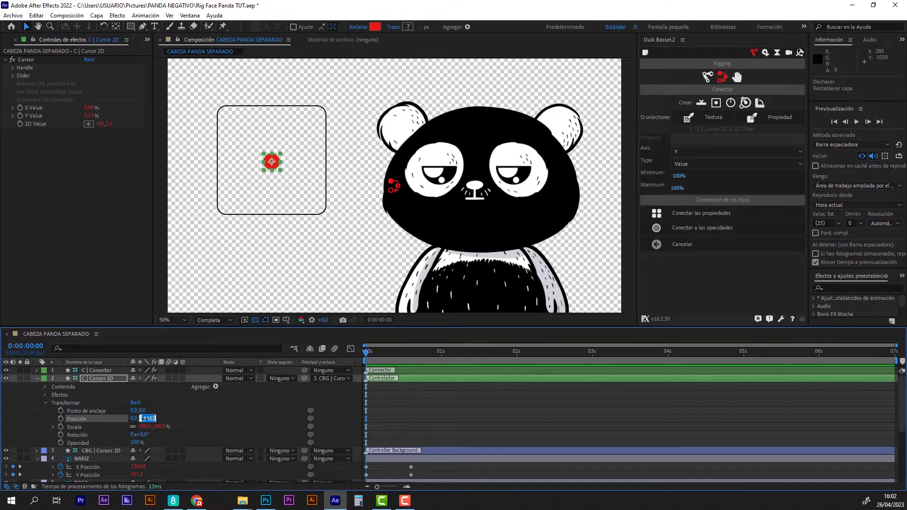
text(0)
key(Return)
click(166, 415)
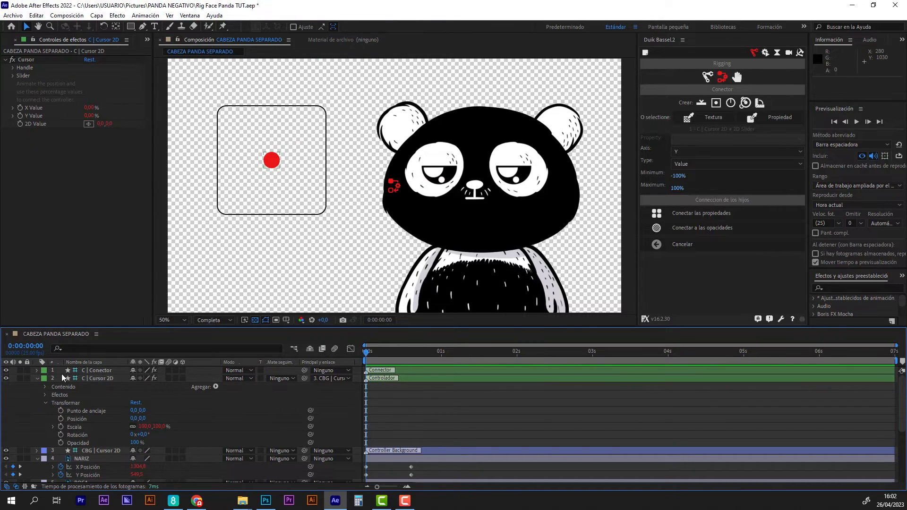
click(38, 378)
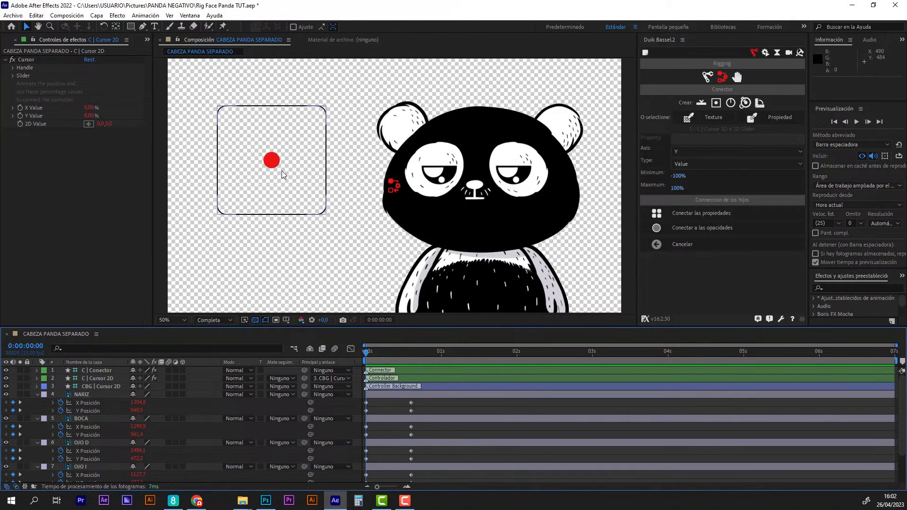
drag(281, 163, 266, 178)
key(ctrl+z)
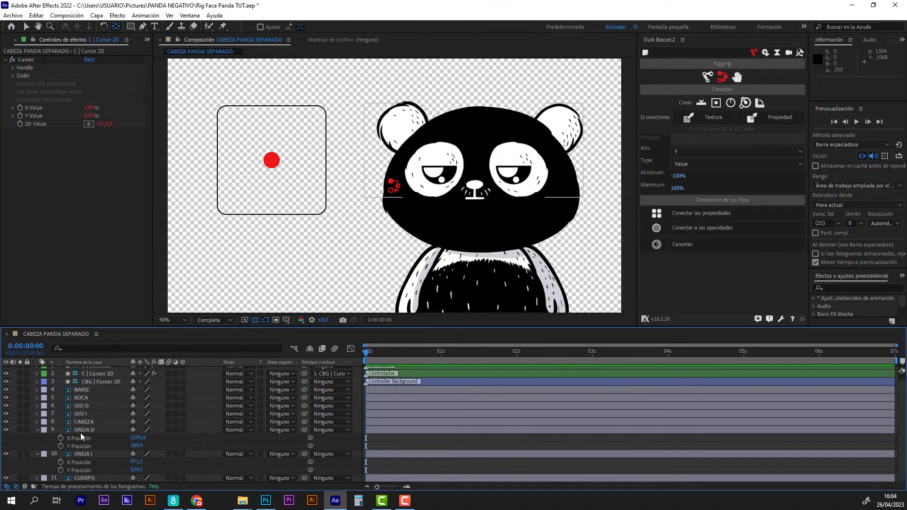
Move the anchor points of OREJA D and OREJA I to the ear bases, at about 1627, 320 and 1021, 334
click(80, 431)
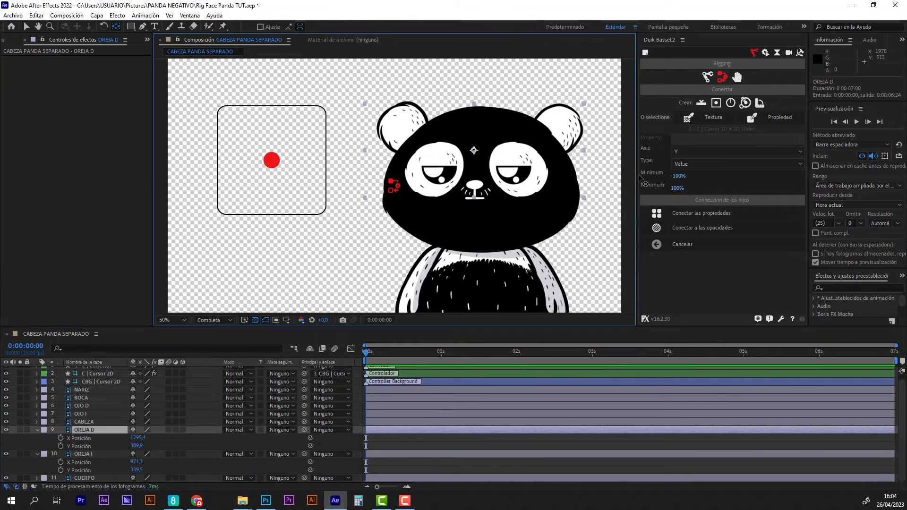
drag(474, 151, 554, 134)
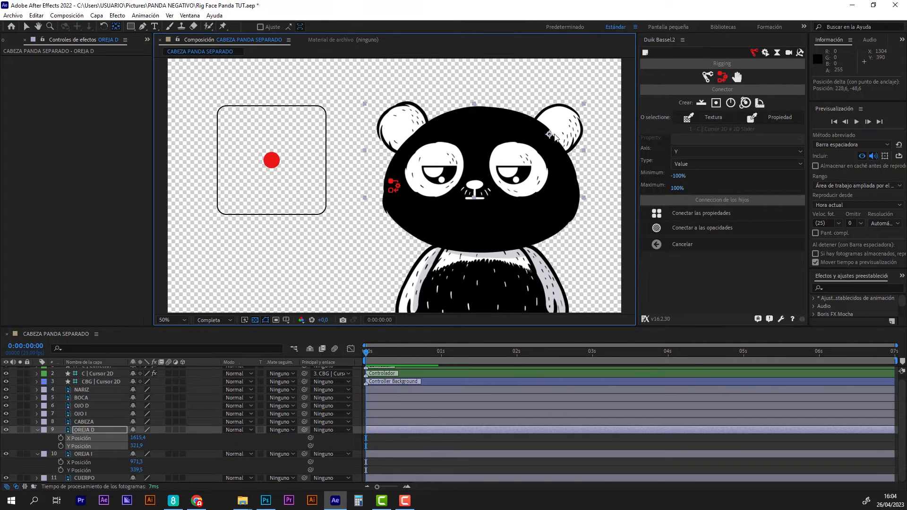
click(108, 455)
click(402, 140)
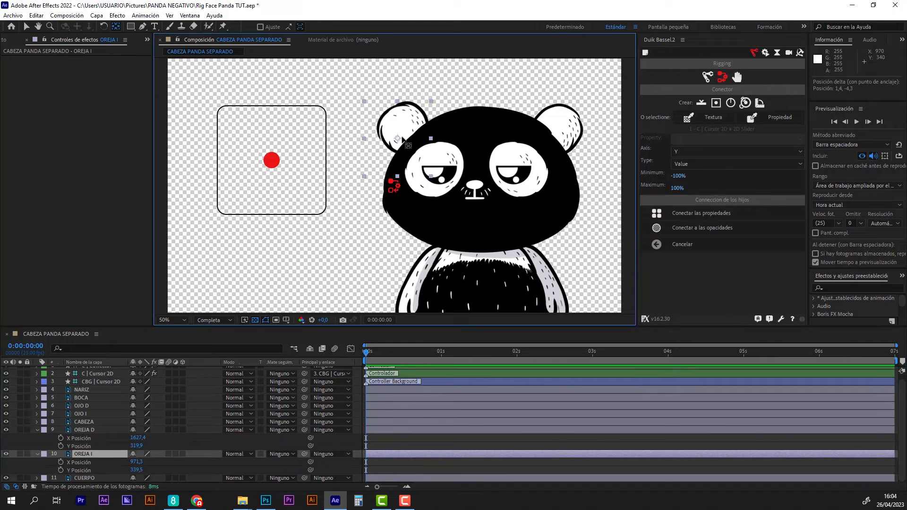
drag(402, 139, 409, 141)
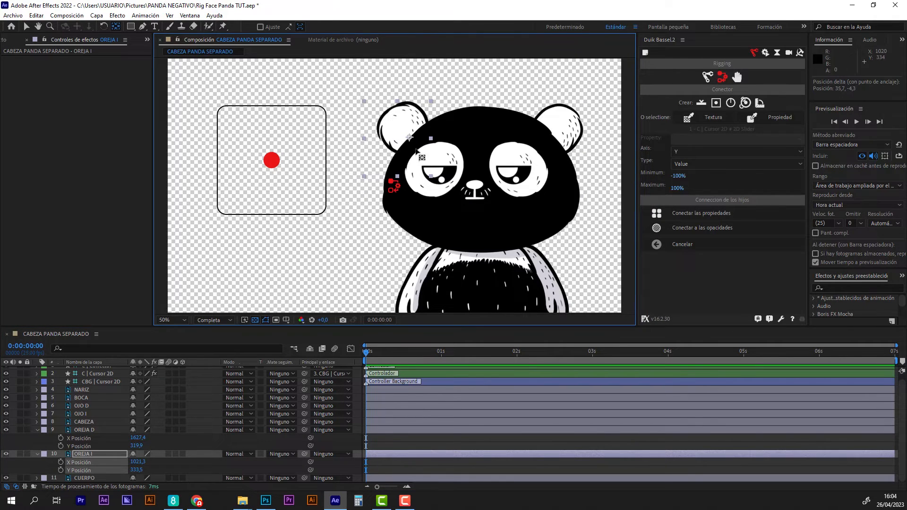
Start X and Y Position keyframes at 0:00:00:00 on the OREJA D and OREJA I layers
click(107, 429)
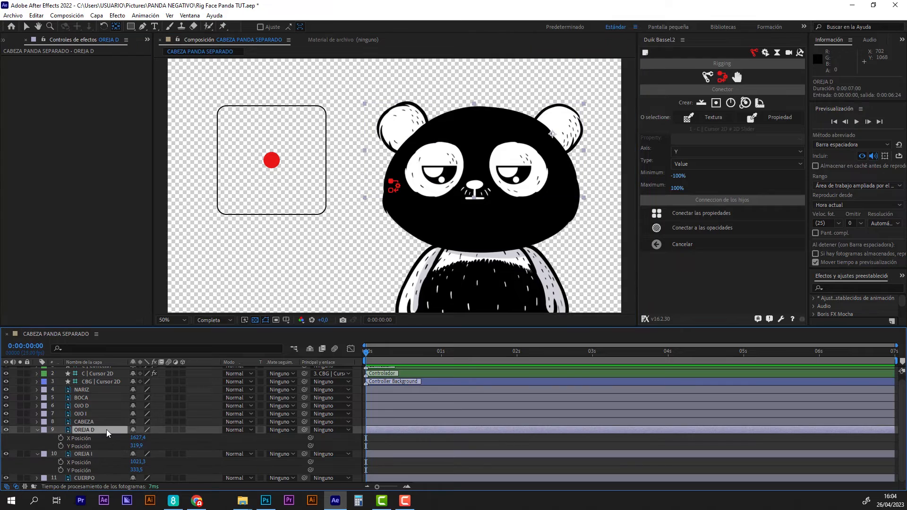
click(60, 438)
click(61, 446)
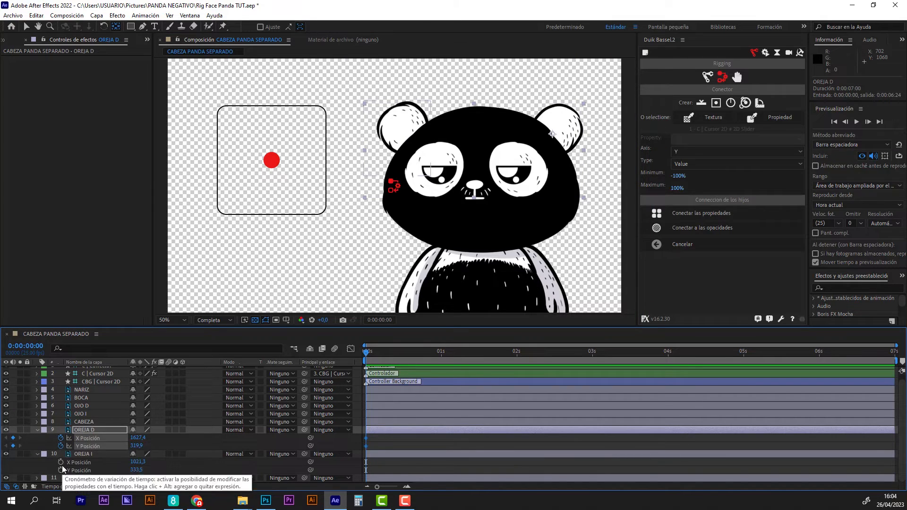
click(60, 462)
click(61, 470)
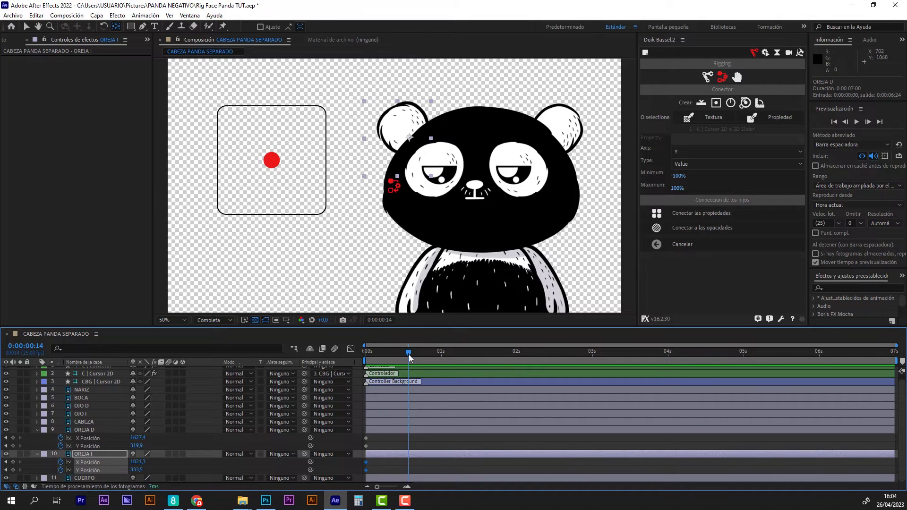
Add X and Y Position keyframes for OREJA D and OREJA I at 0:00:00:15
drag(409, 354, 411, 354)
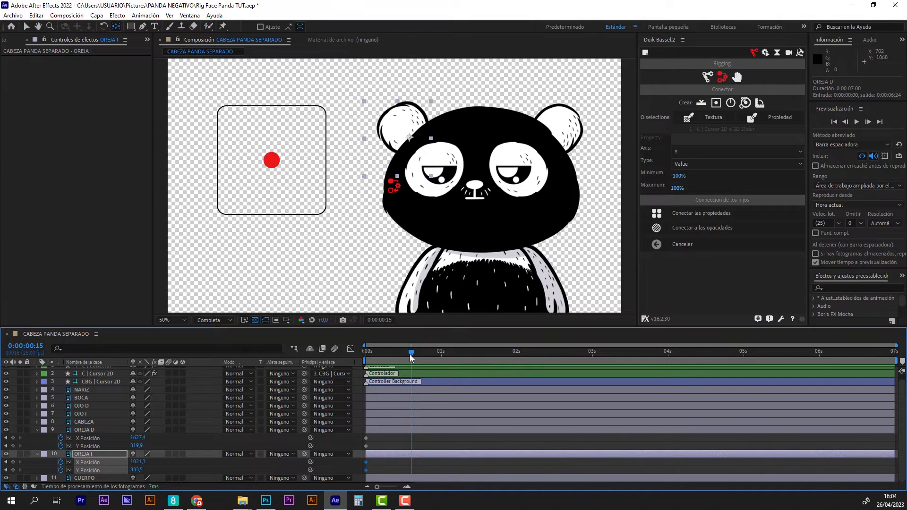
click(13, 438)
click(12, 446)
click(13, 463)
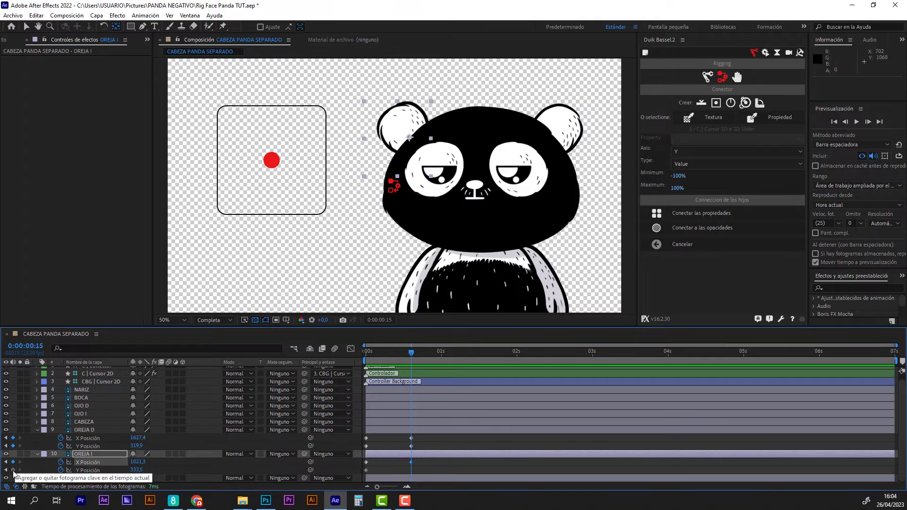
click(13, 470)
At 0:00:00:00, move the cursor handle to its frame's lower-left corner and pose OREJA D at about 1591, 268 and OREJA I at about 1073, 332
click(390, 352)
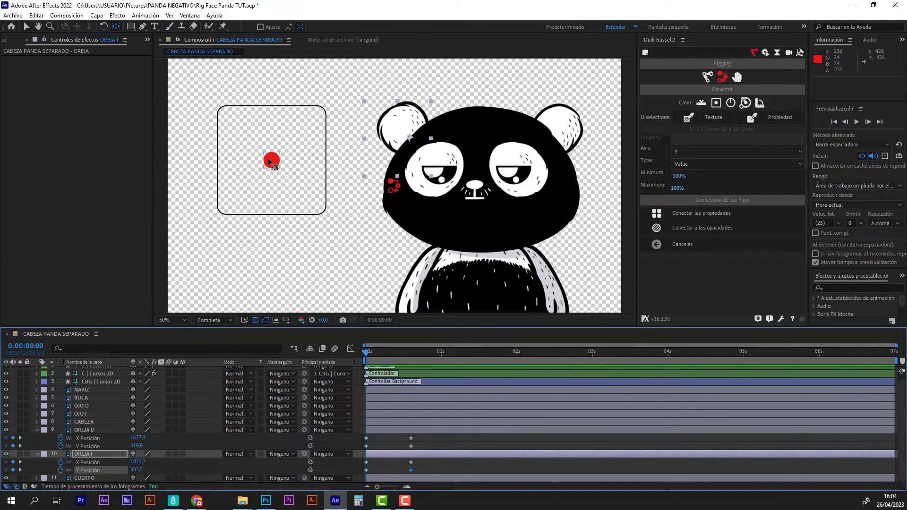
drag(268, 159, 234, 200)
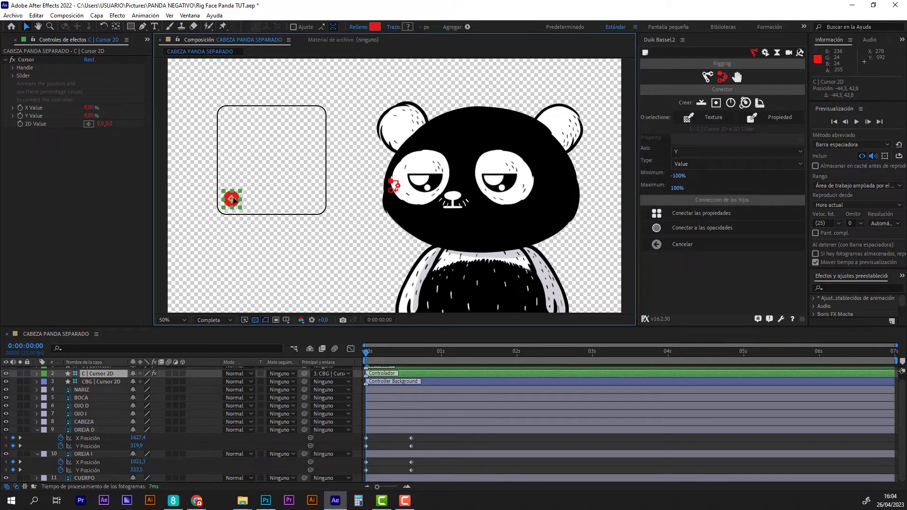
click(376, 429)
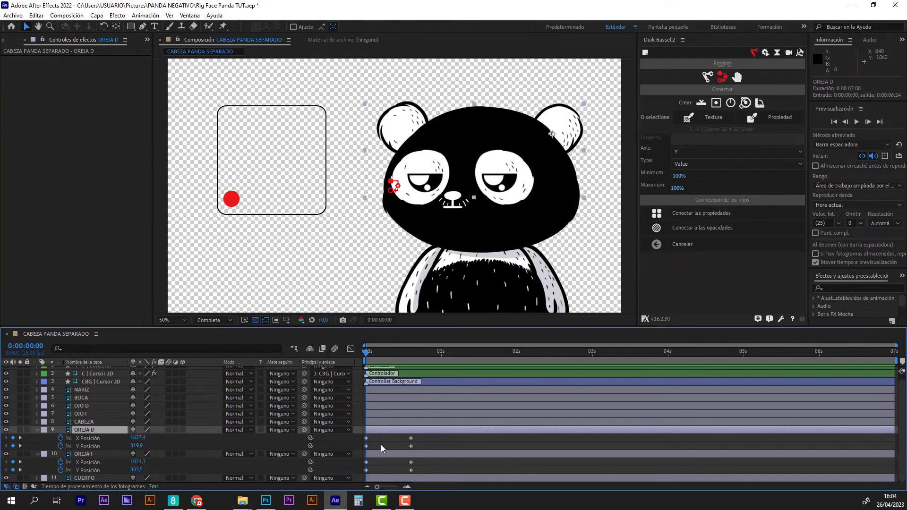
click(381, 454)
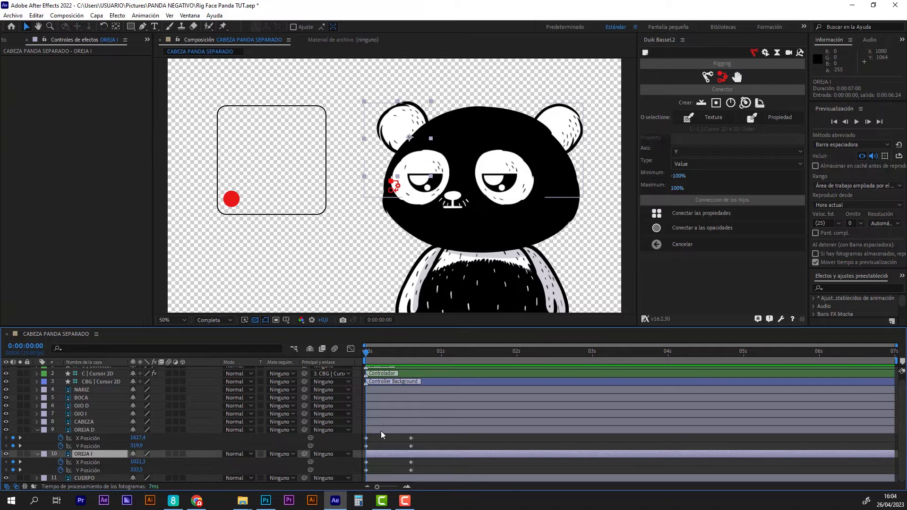
click(382, 431)
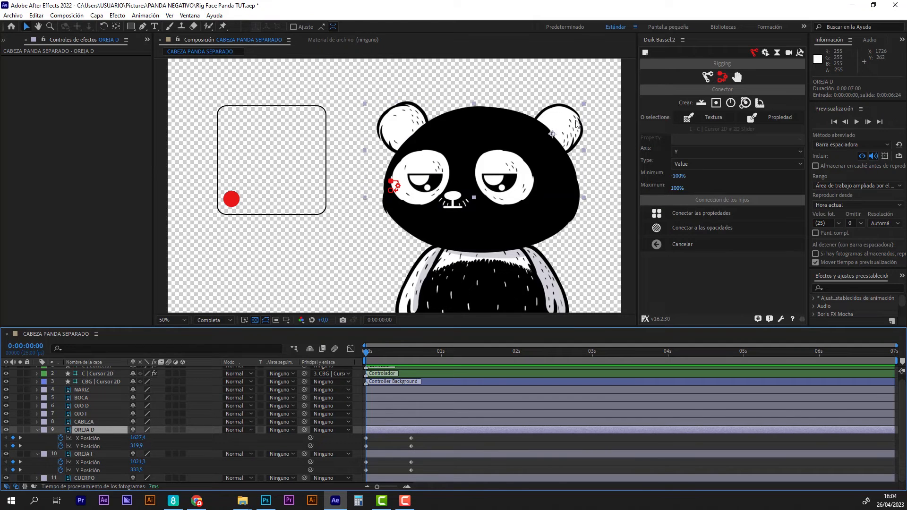
drag(577, 114, 572, 102)
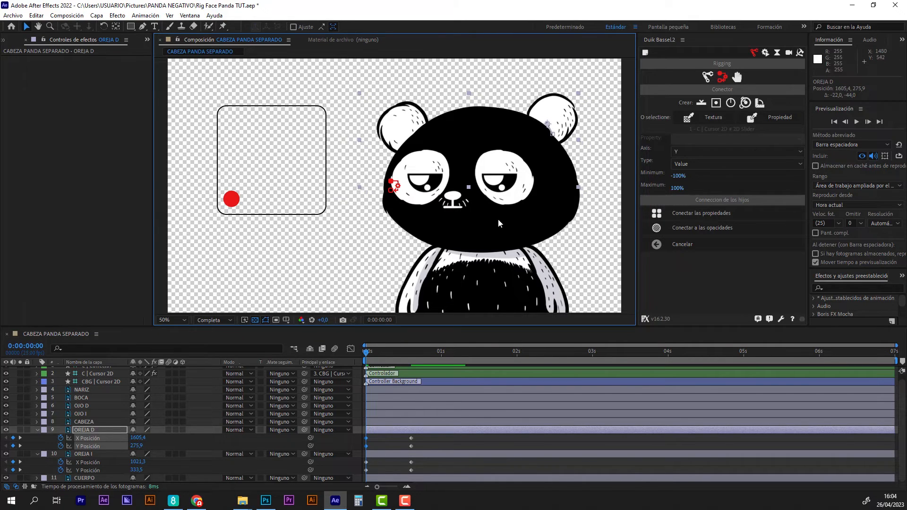
click(380, 453)
drag(378, 118, 397, 121)
click(408, 429)
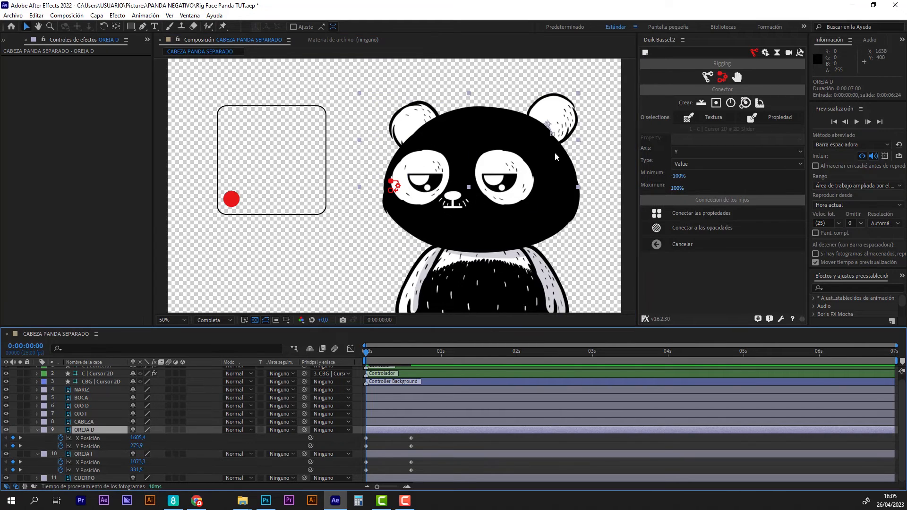
drag(558, 108, 556, 108)
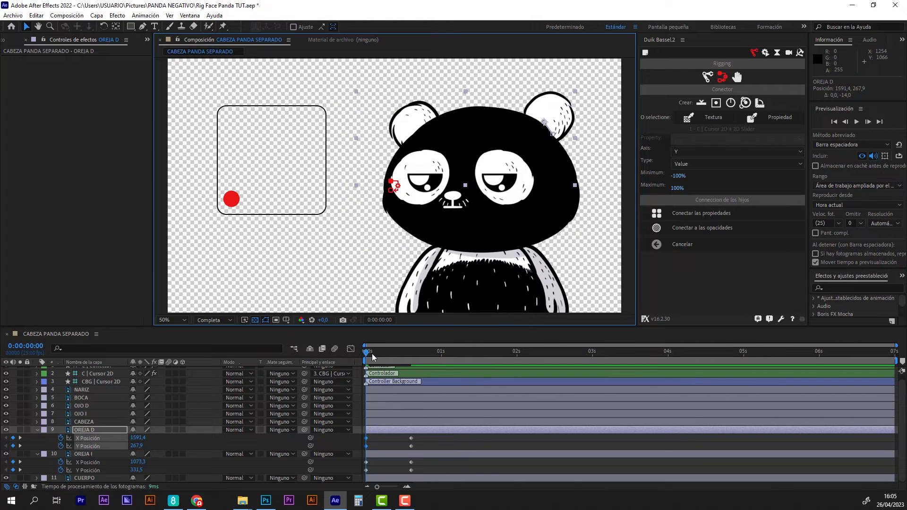
At 0:00:00:15, move the handle to the frame's upper-right corner and pose OREJA D at about 1549, 304 and OREJA I at about 961, 390
drag(372, 353, 408, 352)
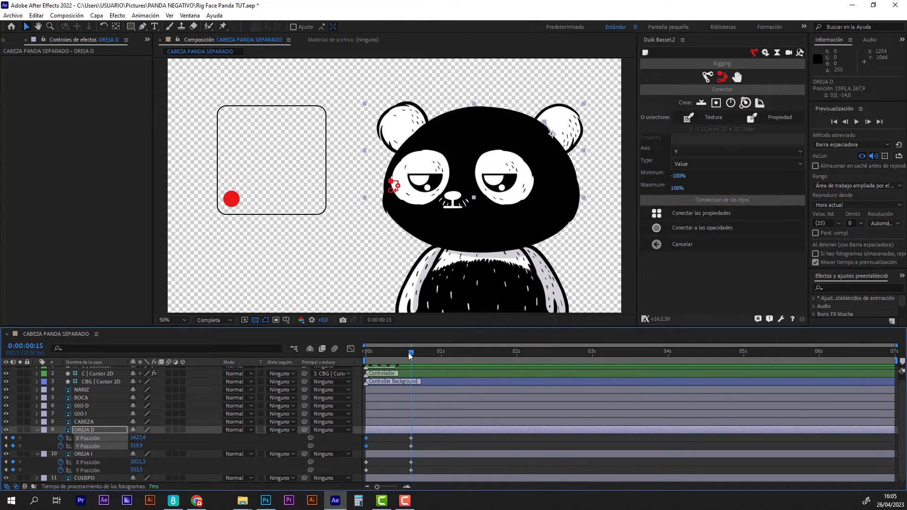
drag(231, 197, 308, 124)
click(412, 430)
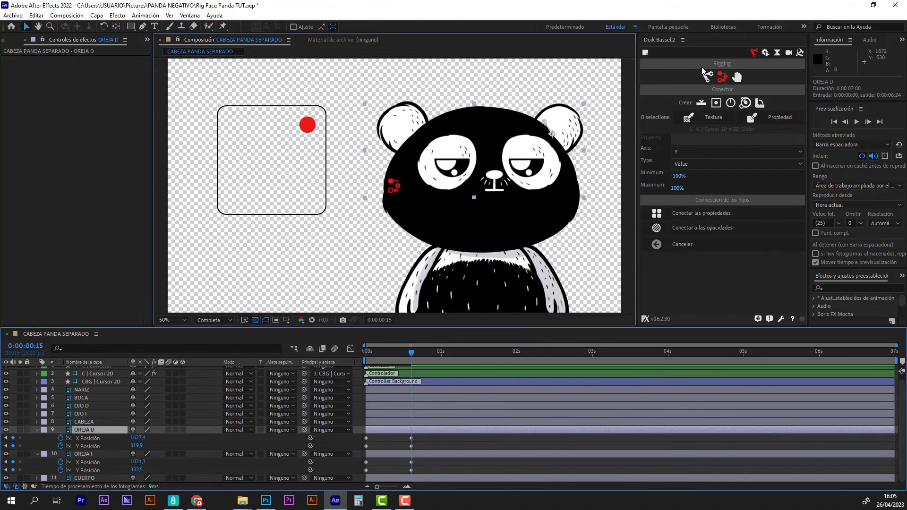
drag(573, 131, 555, 125)
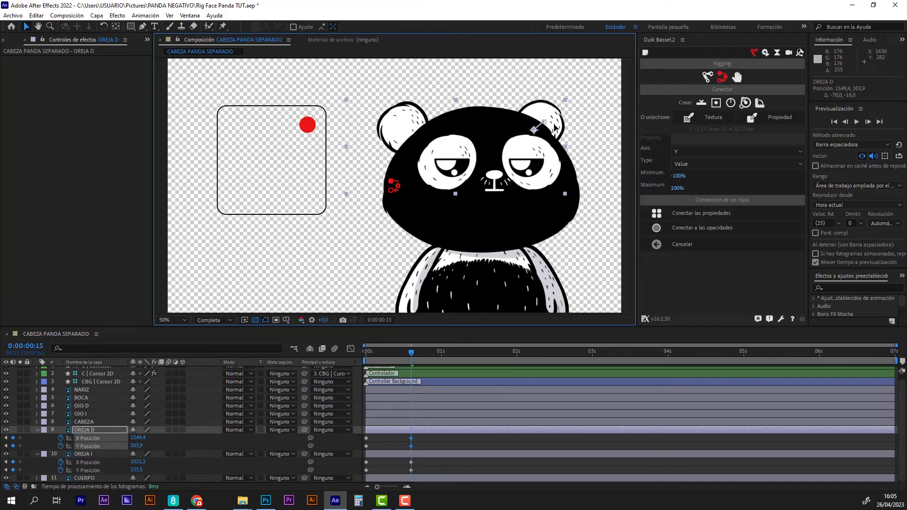
click(412, 456)
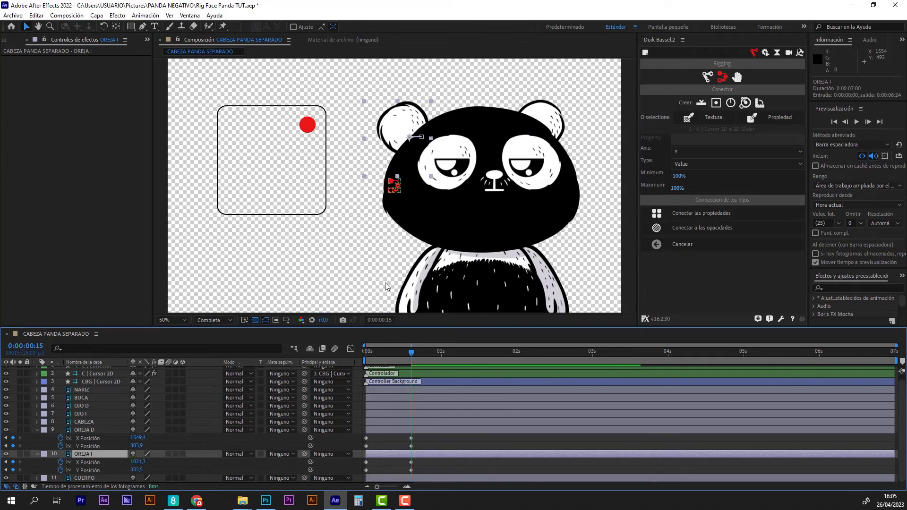
drag(387, 121, 370, 134)
drag(371, 137, 374, 136)
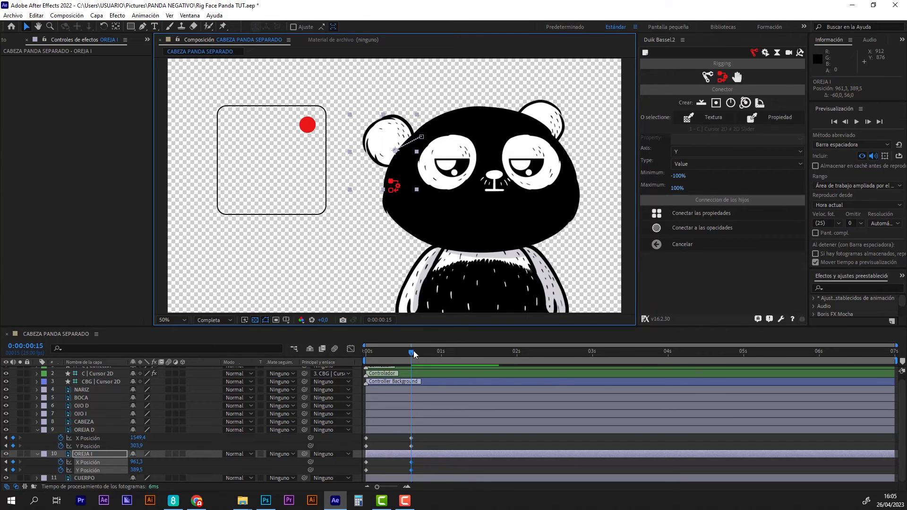
Connect the 2D controller's X axis to the X Position properties of OREJA D and OREJA I
drag(411, 351, 365, 348)
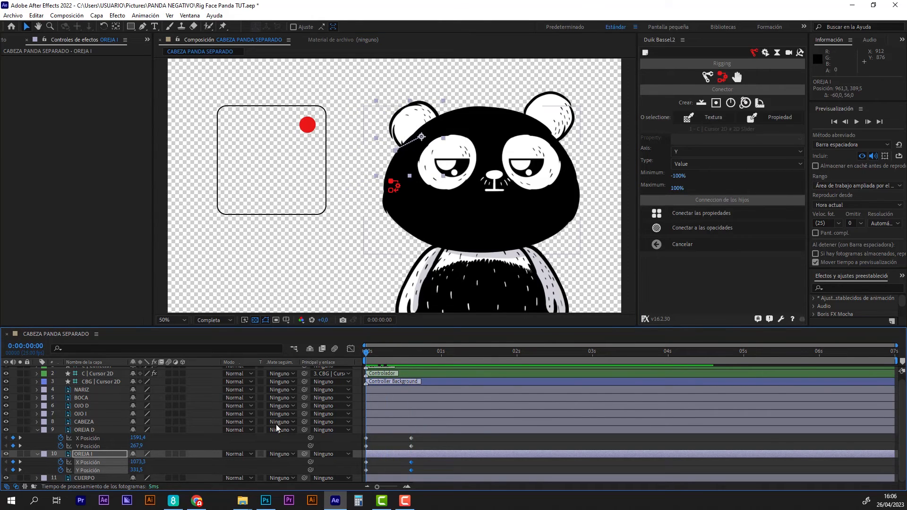
click(106, 429)
click(92, 438)
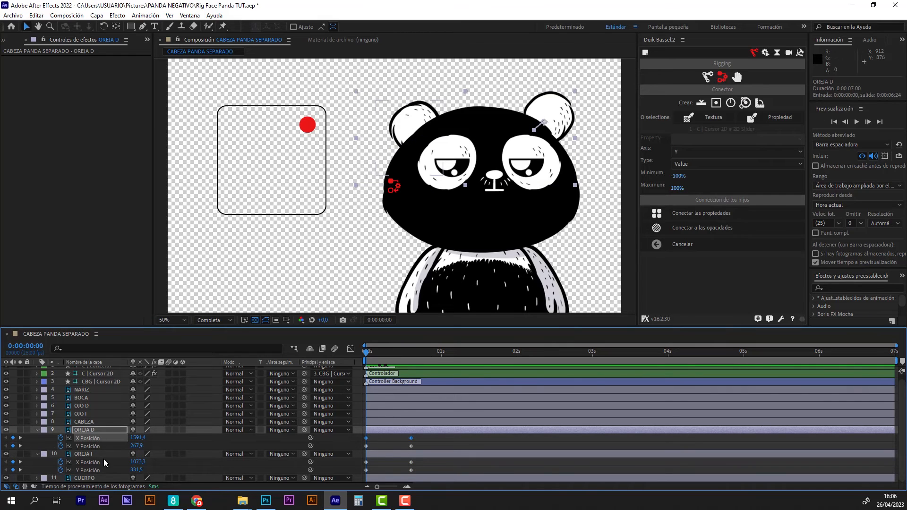
ctrl+click(100, 463)
click(714, 151)
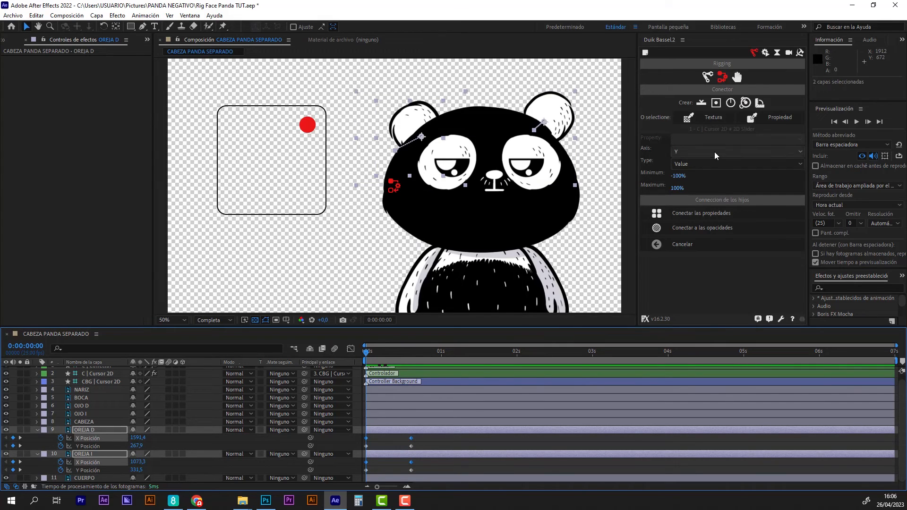
click(711, 161)
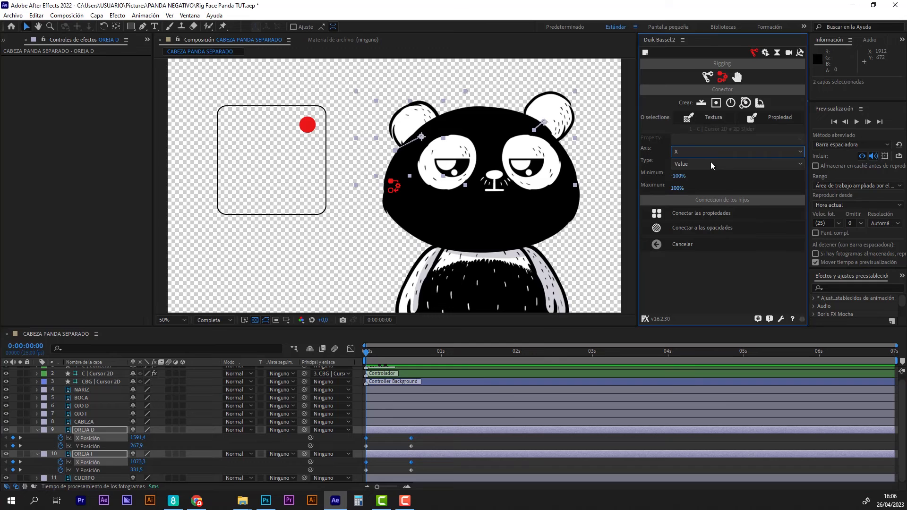
click(677, 215)
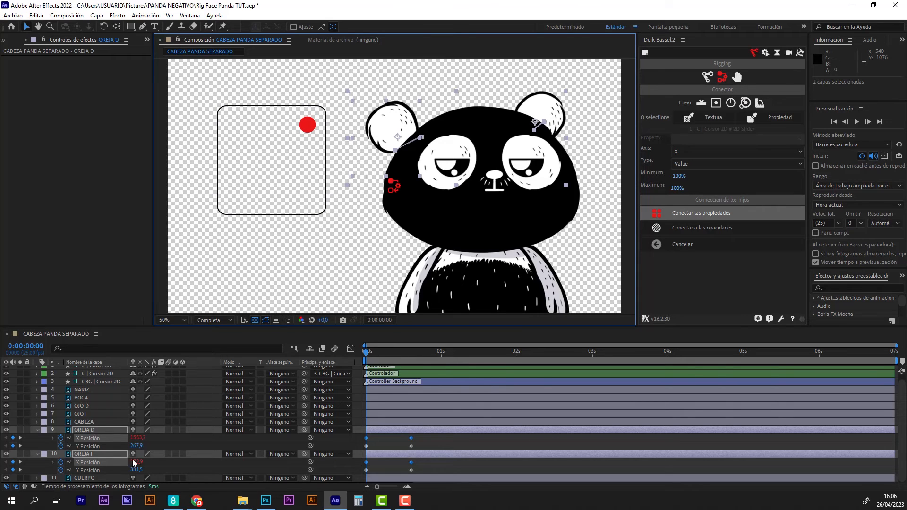
Connect the 2D controller's Y axis to the Y Position properties of OREJA D and OREJA I, and test it by moving the cursor handle
click(97, 471)
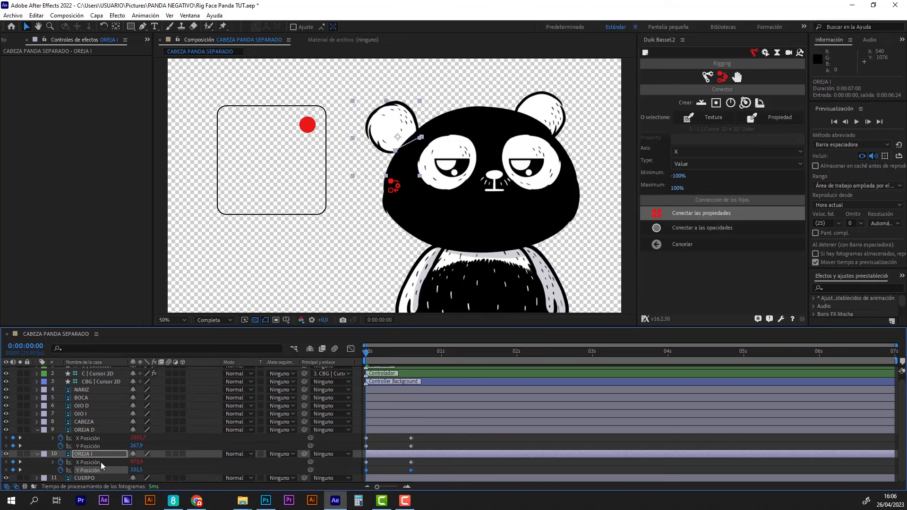
ctrl+click(101, 447)
click(736, 151)
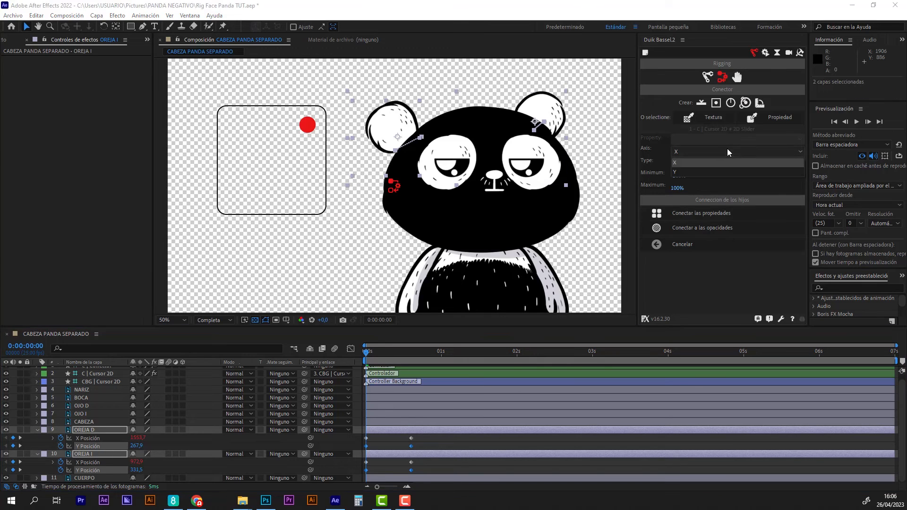
click(715, 172)
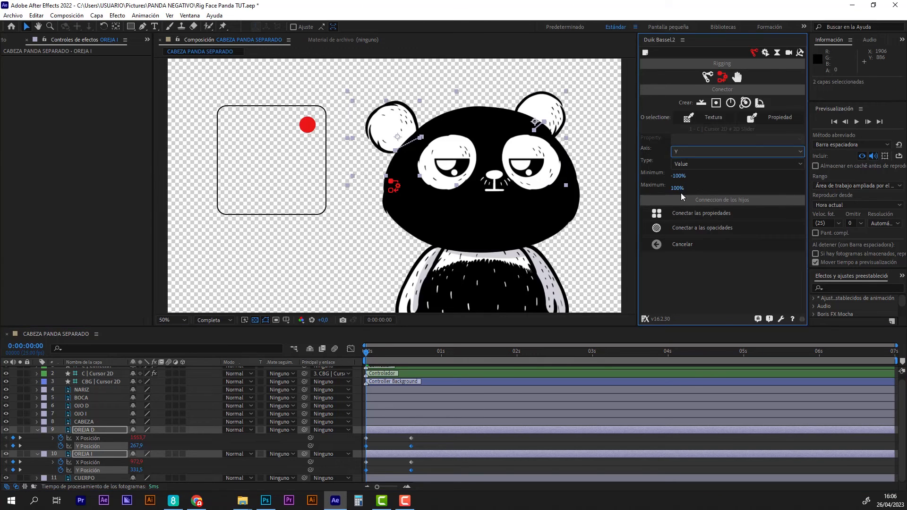
click(695, 214)
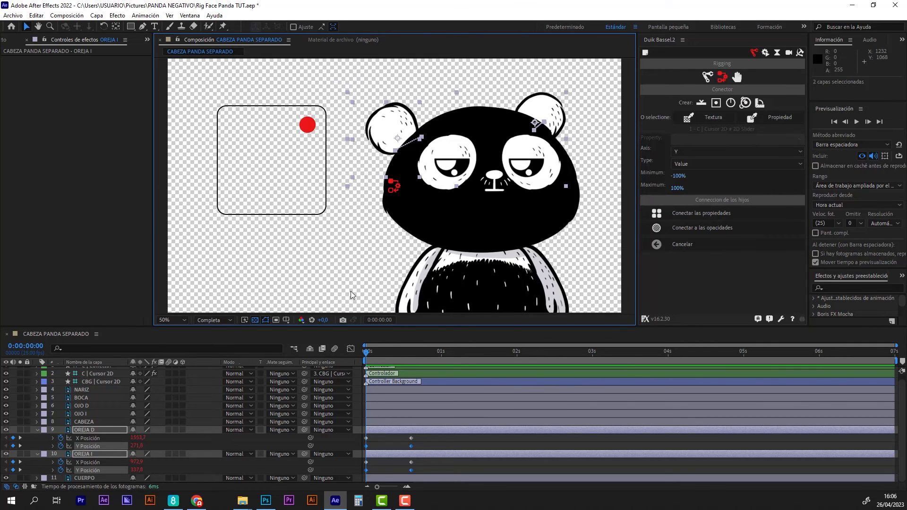
mouse_move(309, 126)
mouse_down()
mouse_move(254, 194)
mouse_move(246, 191)
mouse_move(297, 147)
mouse_move(259, 131)
mouse_move(308, 135)
mouse_move(305, 213)
mouse_move(241, 199)
mouse_move(247, 143)
mouse_move(295, 128)
mouse_move(329, 133)
mouse_move(319, 202)
mouse_move(252, 187)
mouse_move(282, 139)
mouse_move(303, 137)
mouse_up()
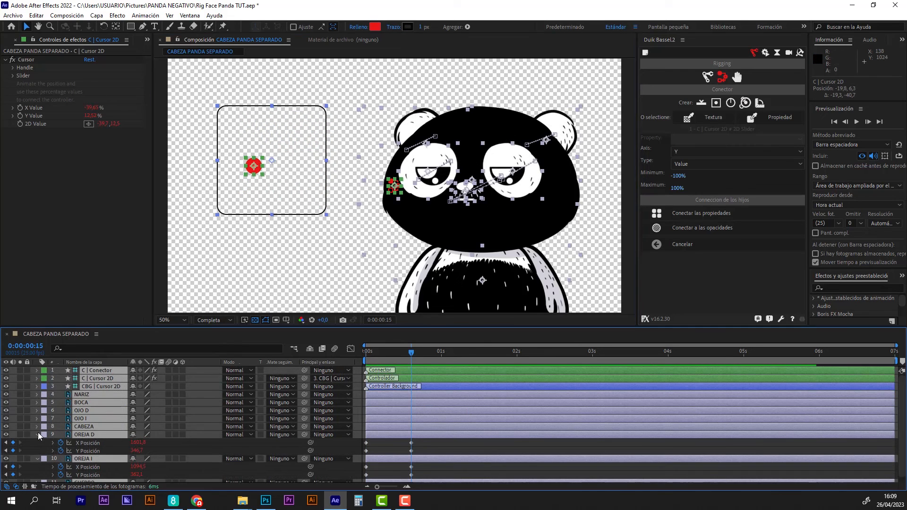
Collapse the layer properties and start Position keyframing on the C | Cursor 2D layer at 0:00:00:00
click(468, 470)
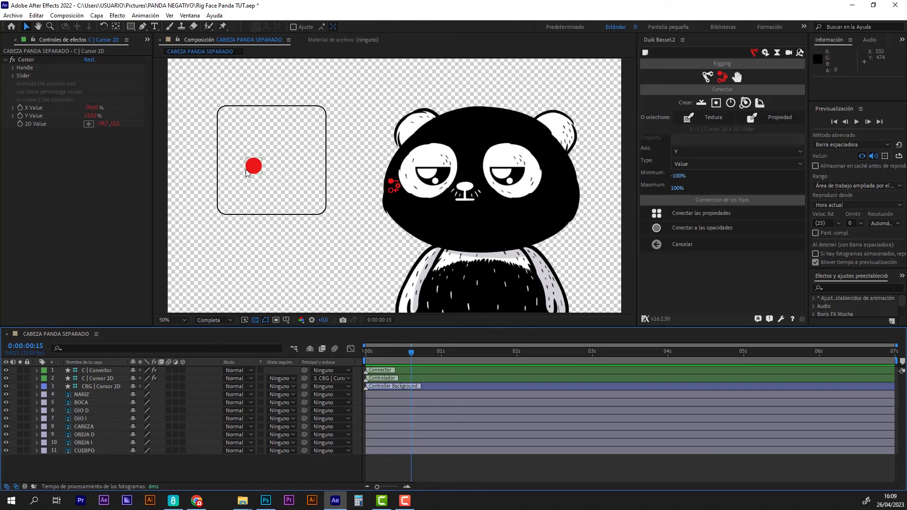
click(247, 169)
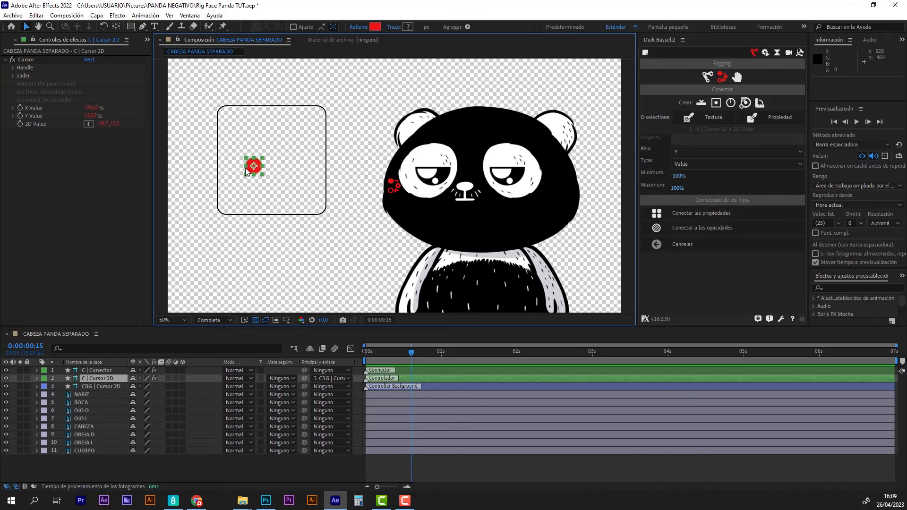
click(36, 378)
key(p)
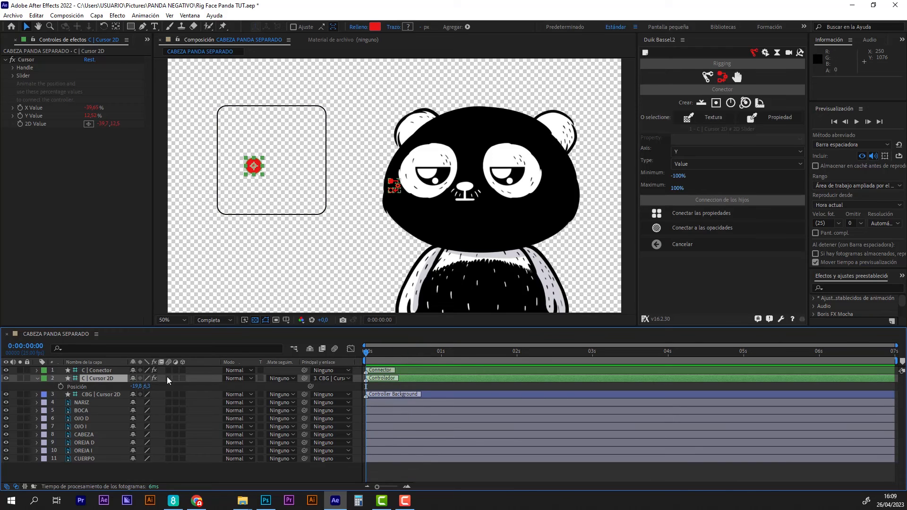
click(61, 386)
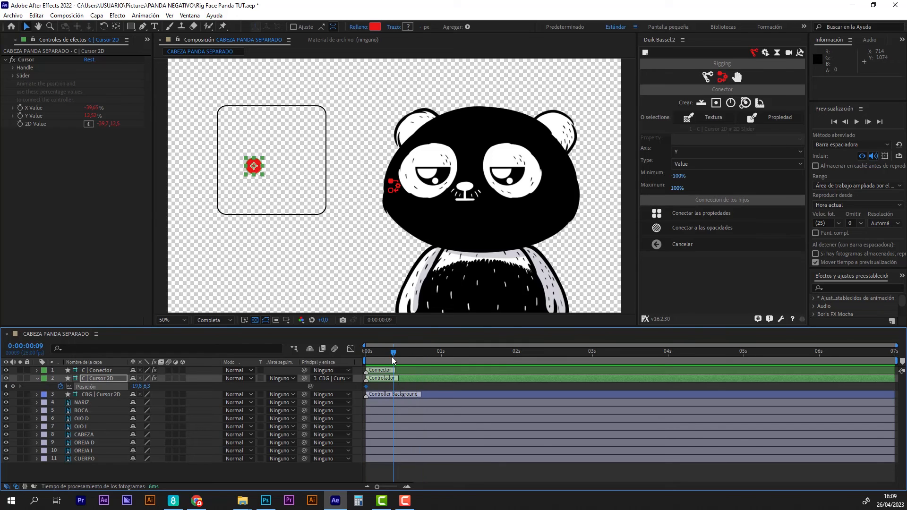
Keyframe the cursor at about 0.5, 43.3 at 0:00:00:11, near its frame's right edge around 0:00:01:00, and about -31.3, -20.3 at 0:00:01:16
drag(393, 360, 399, 360)
drag(251, 174, 273, 199)
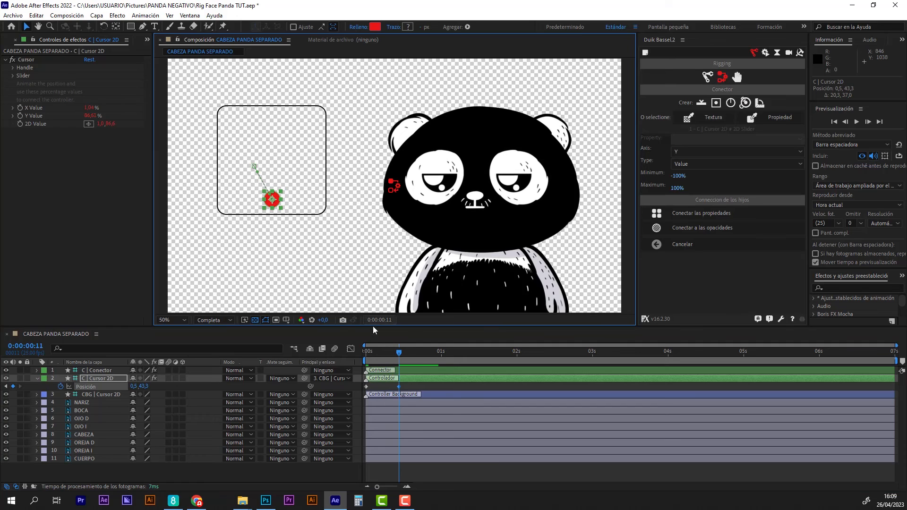
drag(395, 351, 423, 356)
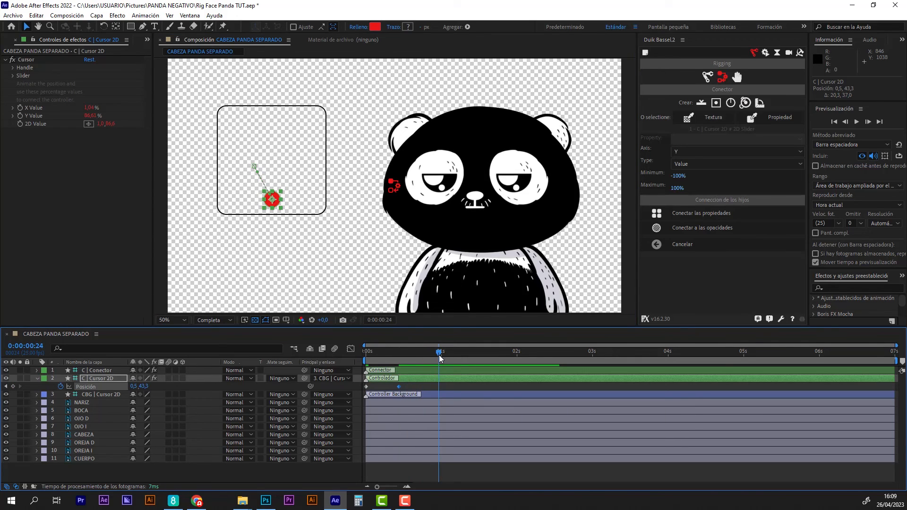
drag(277, 201, 316, 148)
drag(441, 352, 489, 356)
drag(311, 147, 244, 143)
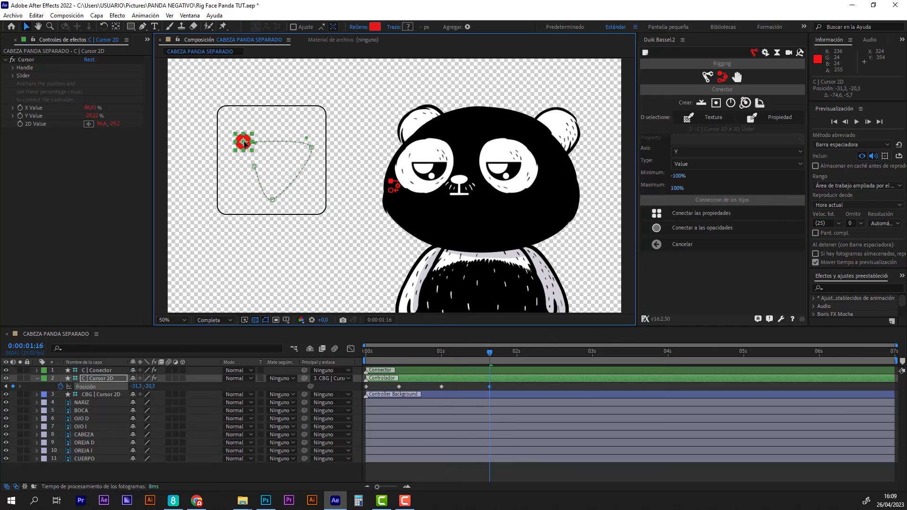
End the work area at 0:00:02:00 and preview the cursor-driven face animation
drag(502, 357, 516, 357)
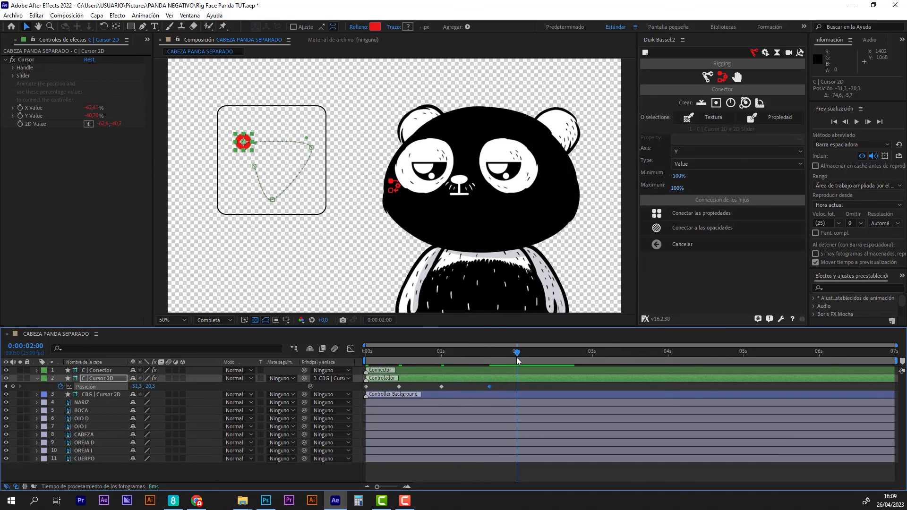
key(n)
key(space)
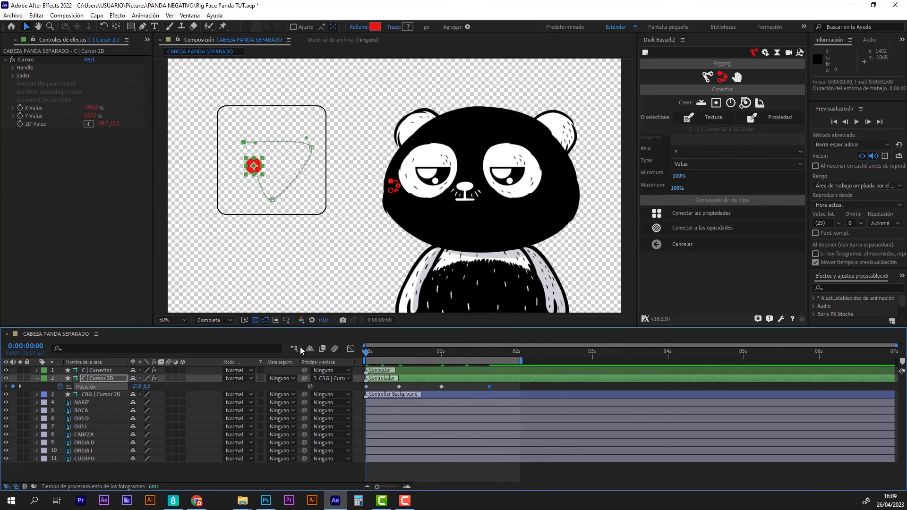